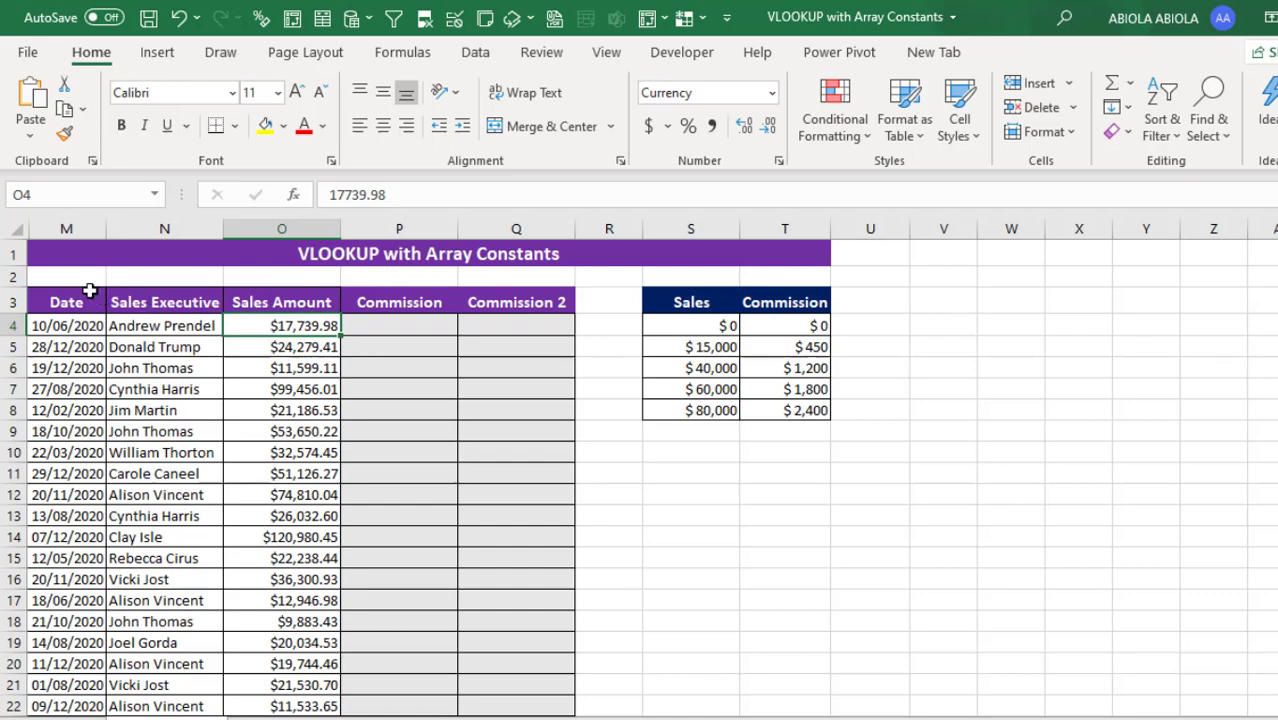
Step: Review the dates, executives and sales amounts, then select P4 beside the $17,739.98 sale
{"action": "left_click_drag", "start_coordinate": [78, 290], "coordinate": [66, 452]}
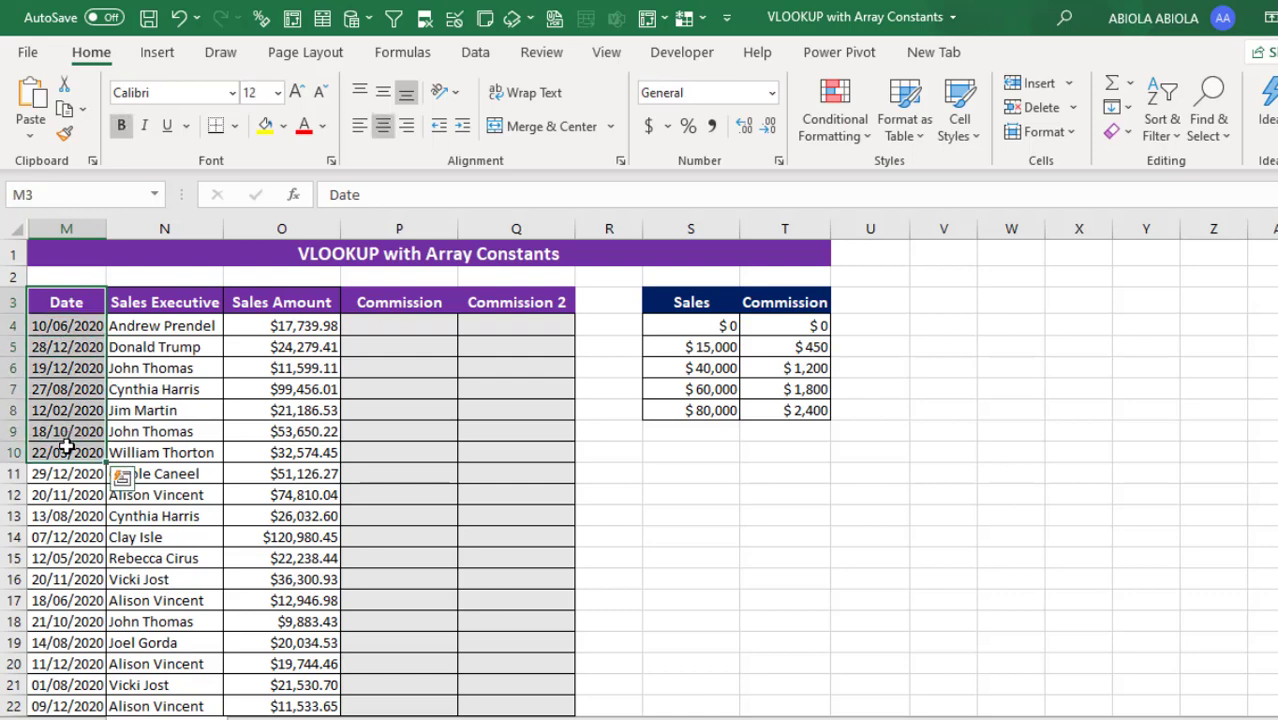
{"action": "left_click_drag", "start_coordinate": [137, 325], "coordinate": [148, 367]}
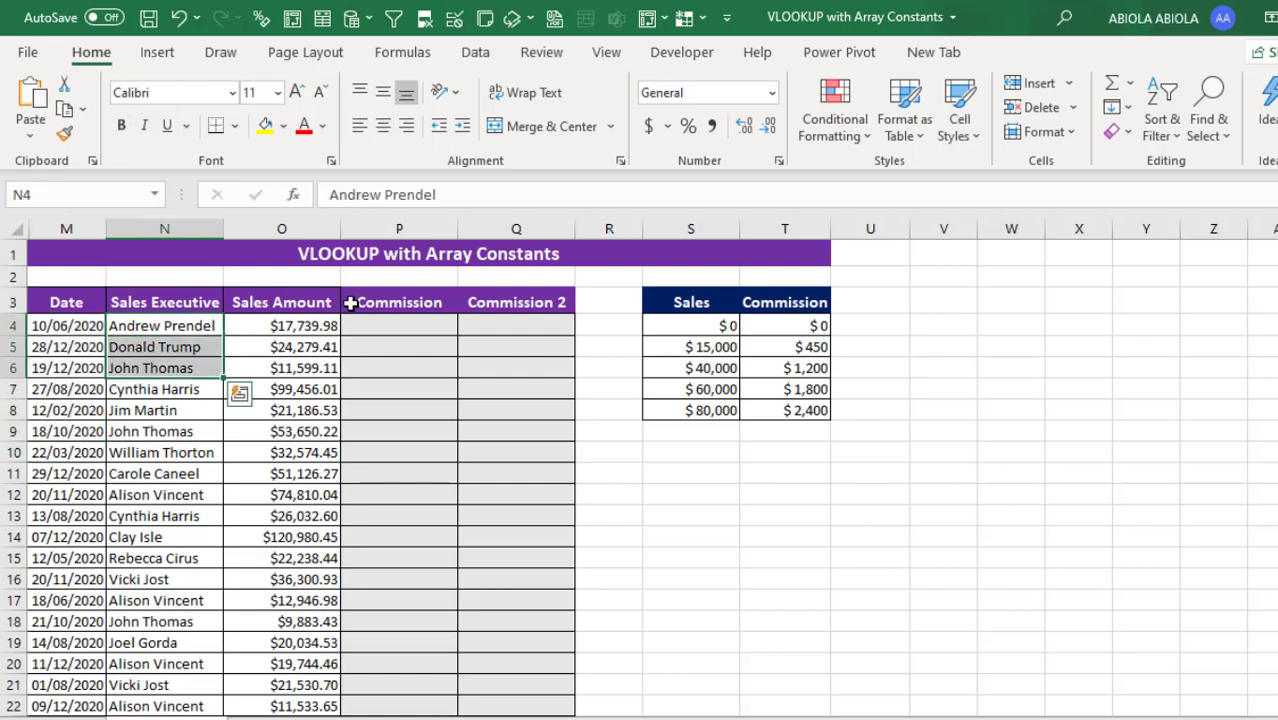
{"action": "left_click_drag", "start_coordinate": [315, 301], "coordinate": [327, 424]}
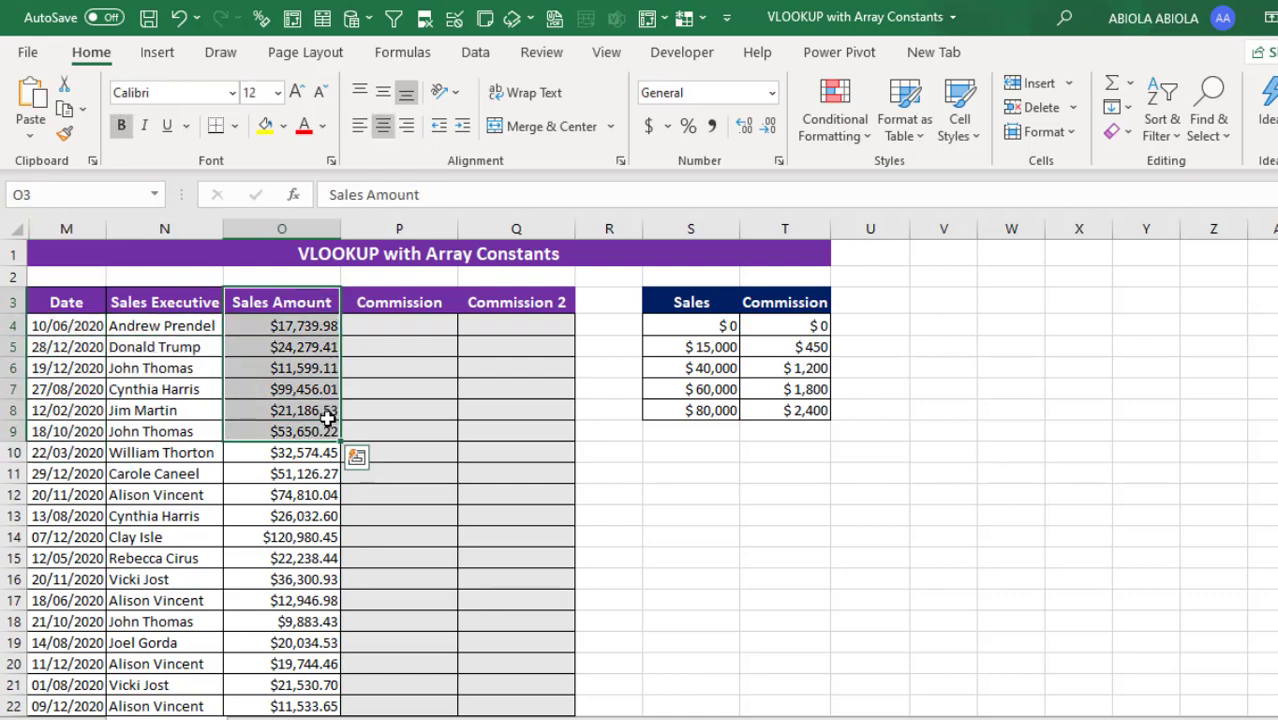
{"action": "left_click", "coordinate": [290, 330]}
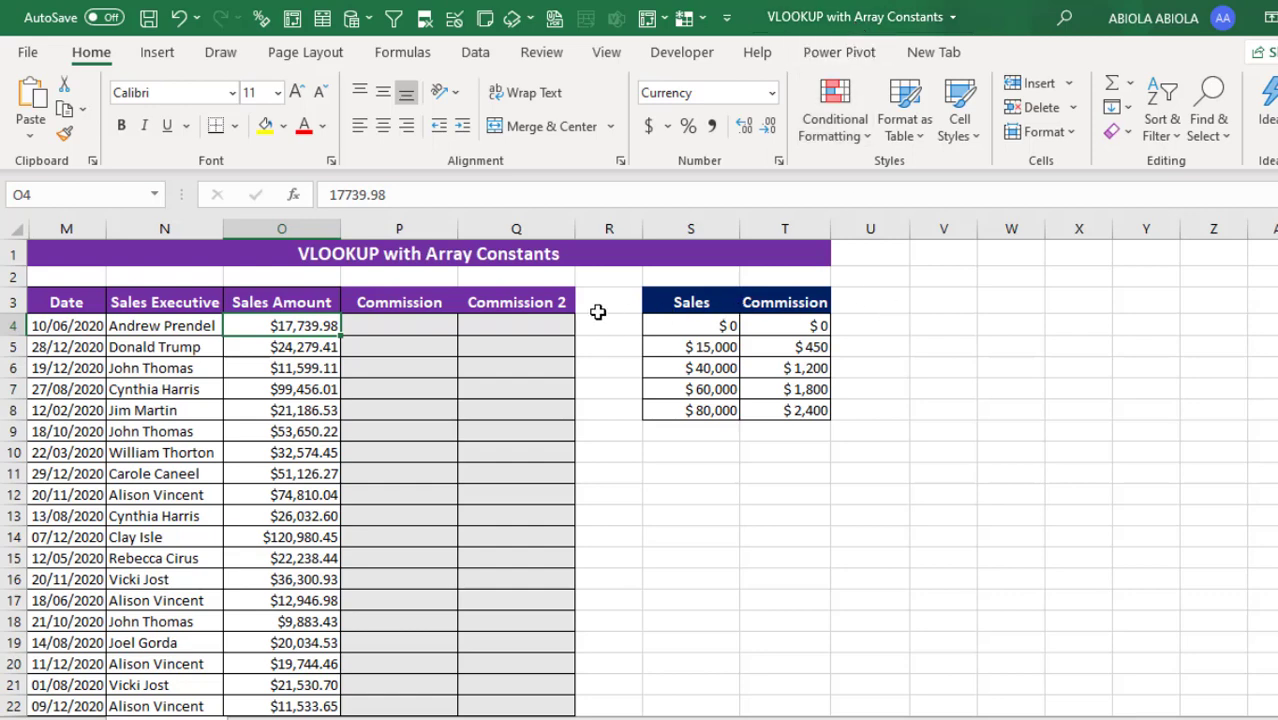
{"action": "left_click", "coordinate": [355, 326]}
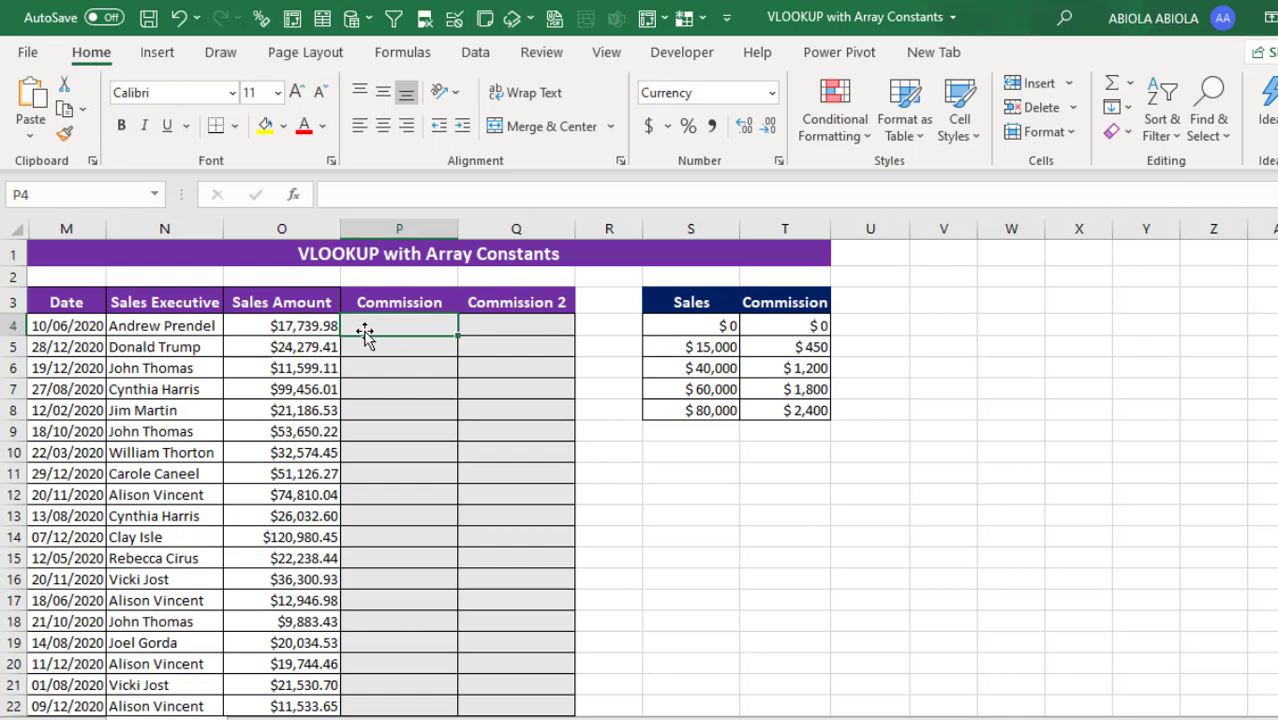
Step: Enter =VLOOKUP(O4,S4:T8 in P4, pointing at the first sale and the tier table
{"action": "type", "text": "=vlo"}
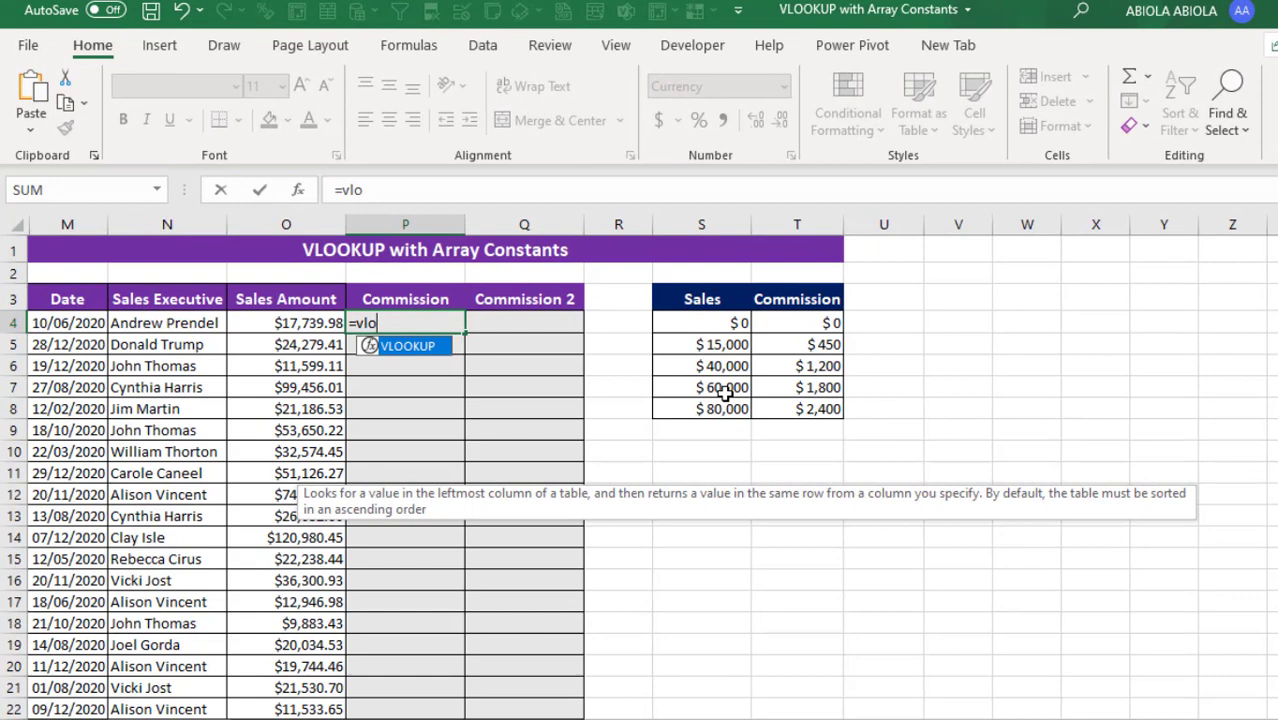
{"action": "key", "text": "Tab"}
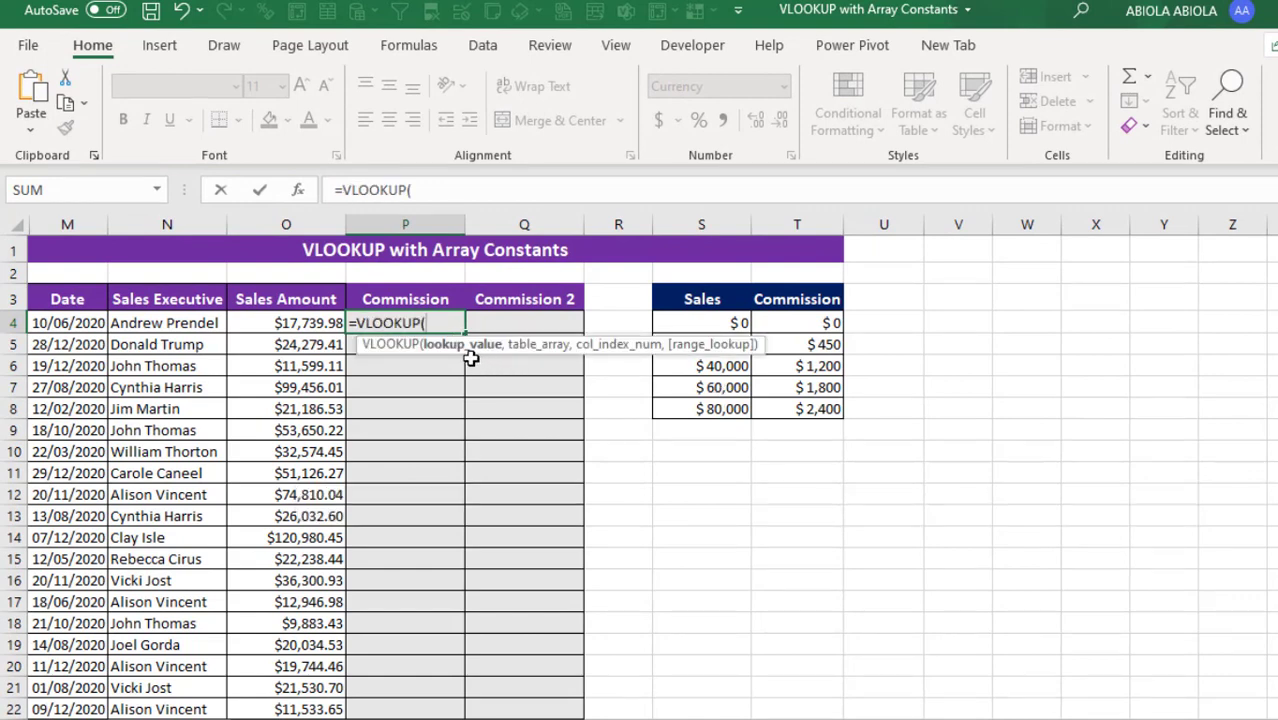
{"action": "left_click", "coordinate": [305, 323]}
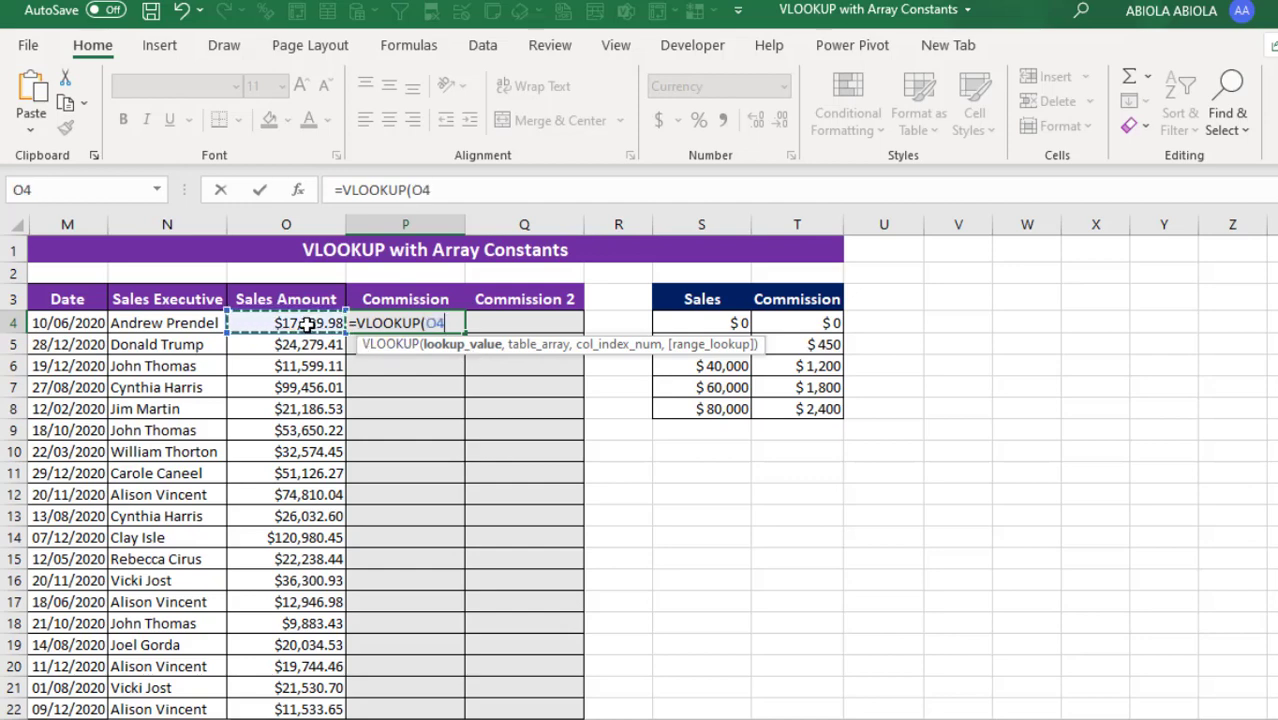
{"action": "type", "text": ","}
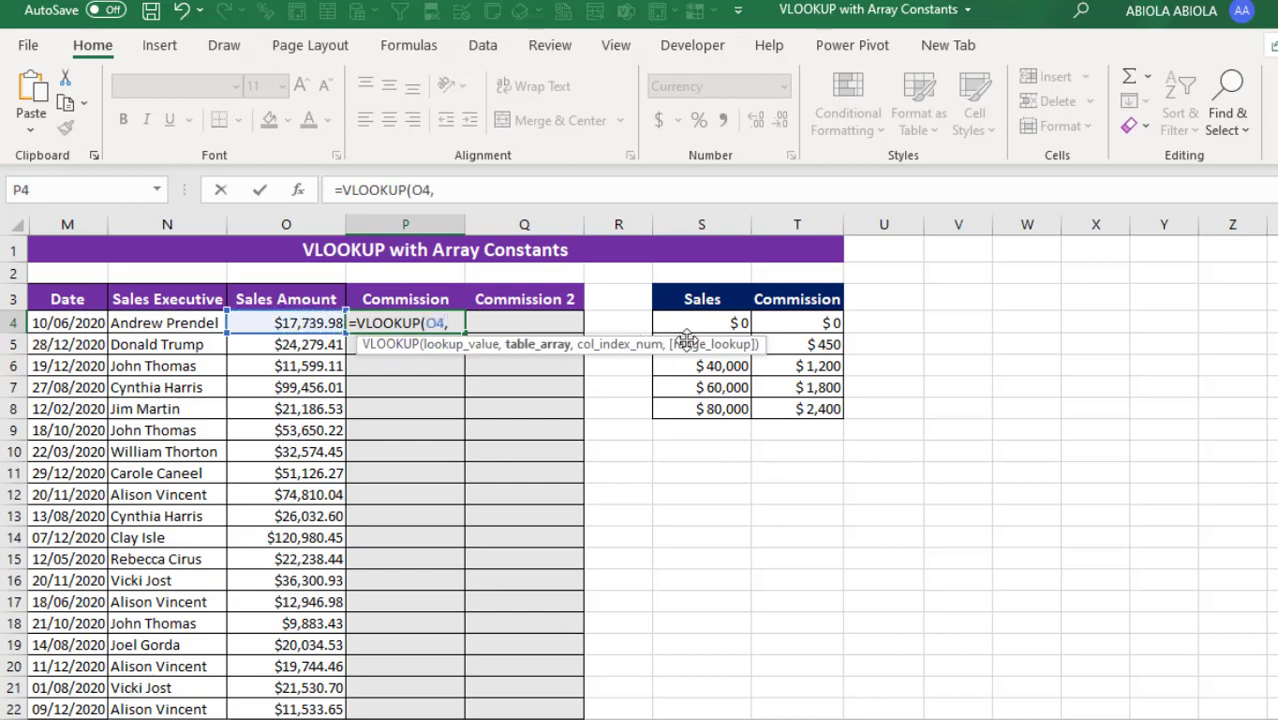
{"action": "left_click_drag", "start_coordinate": [707, 325], "coordinate": [802, 408]}
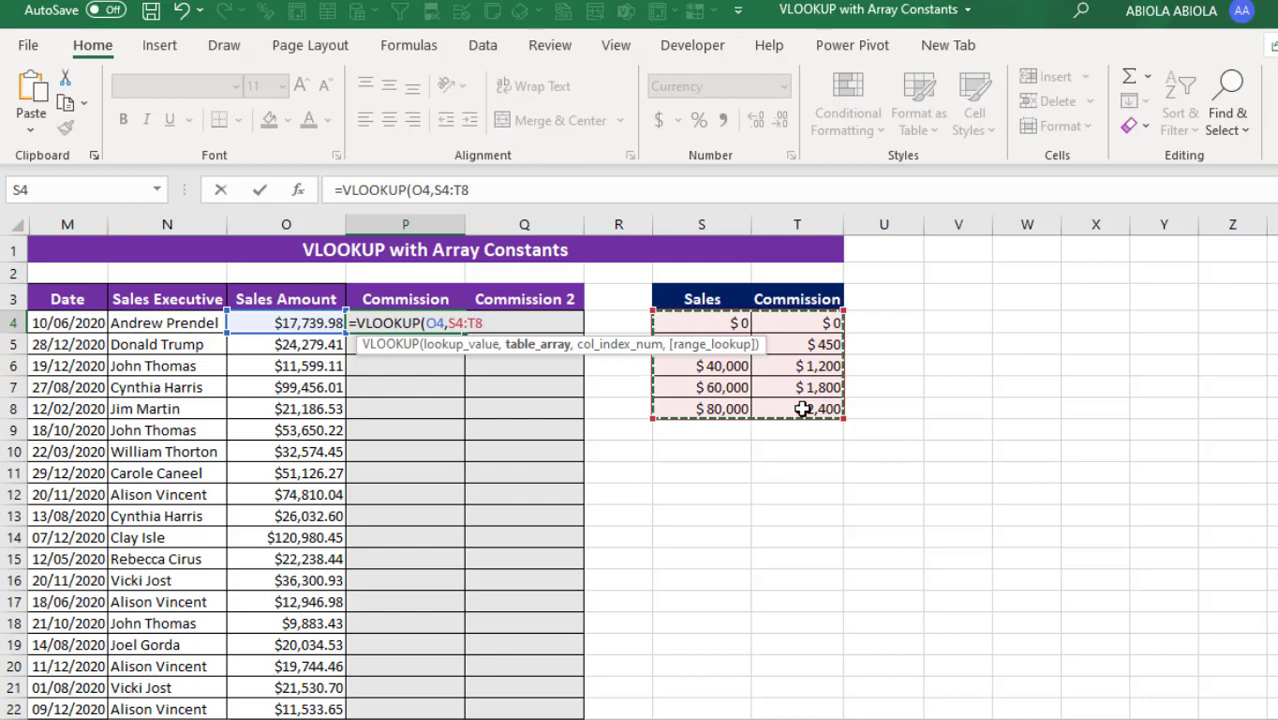
Step: Finish the formula with an absolute $S$4:$T$8 range, column 2 and match type 1, previewing 450
{"action": "key", "text": "F4"}
{"action": "type", "text": ",2"}
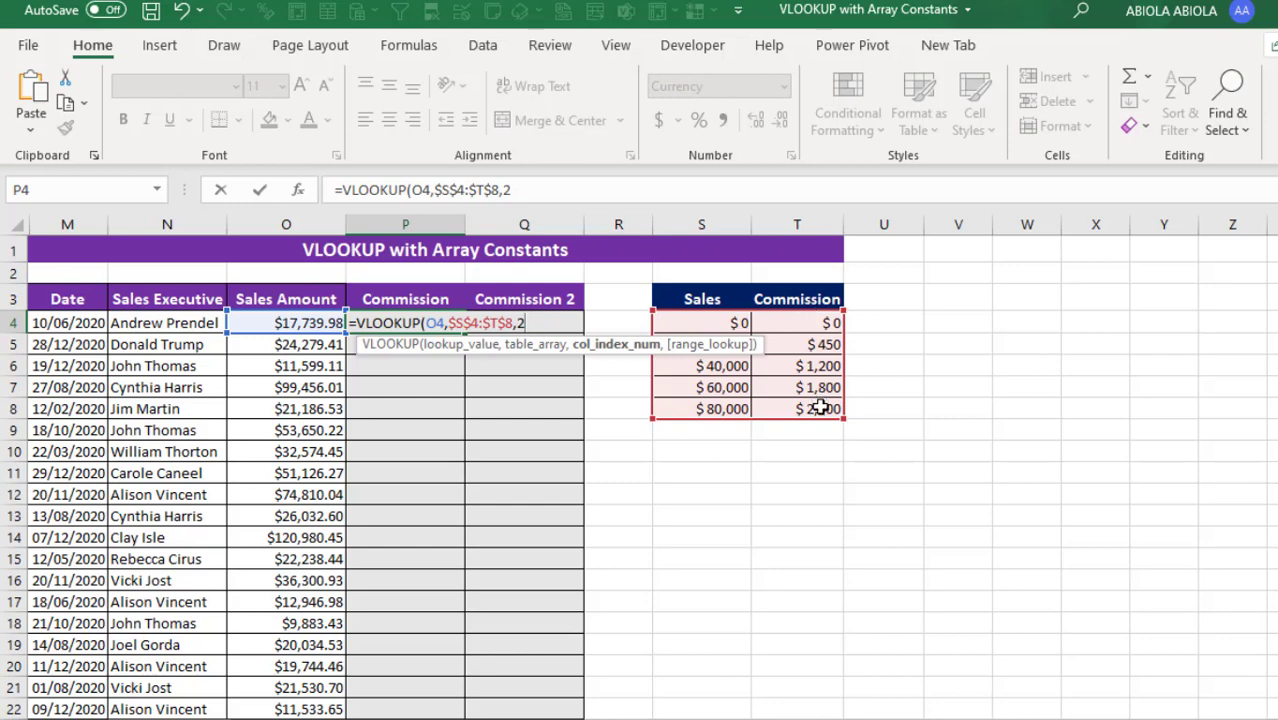
{"action": "type", "text": ","}
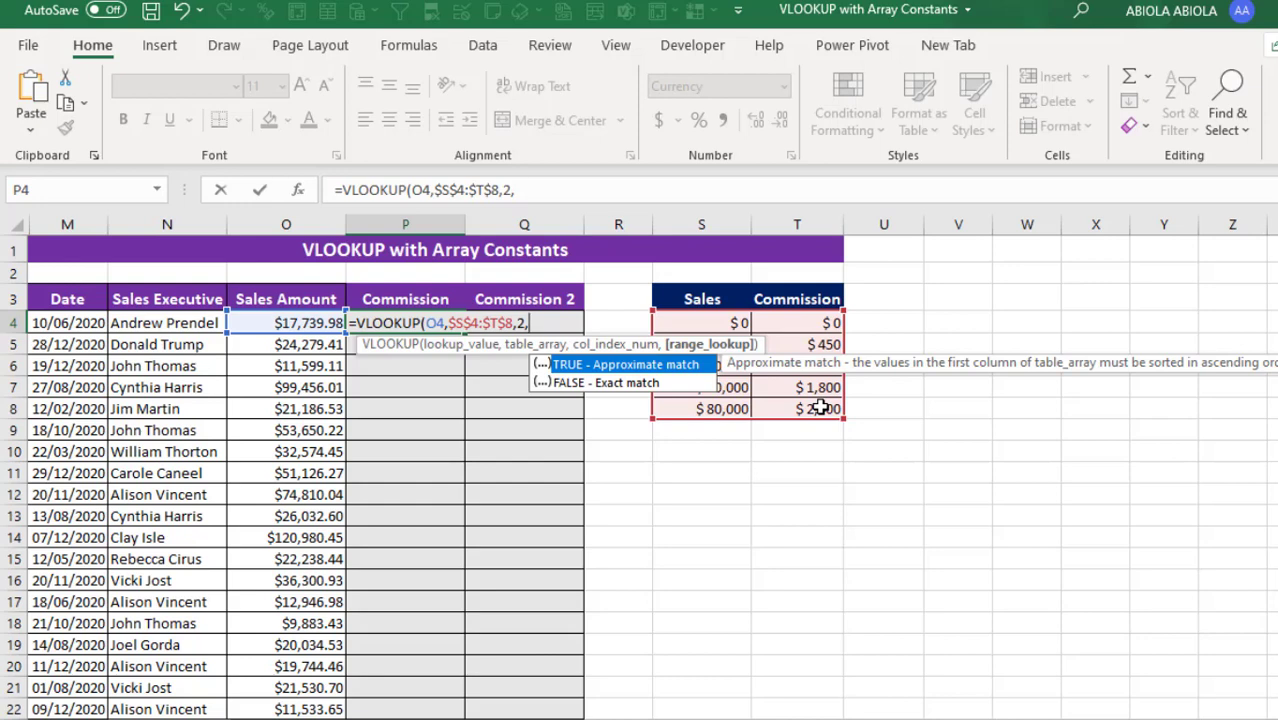
{"action": "type", "text": "1)"}
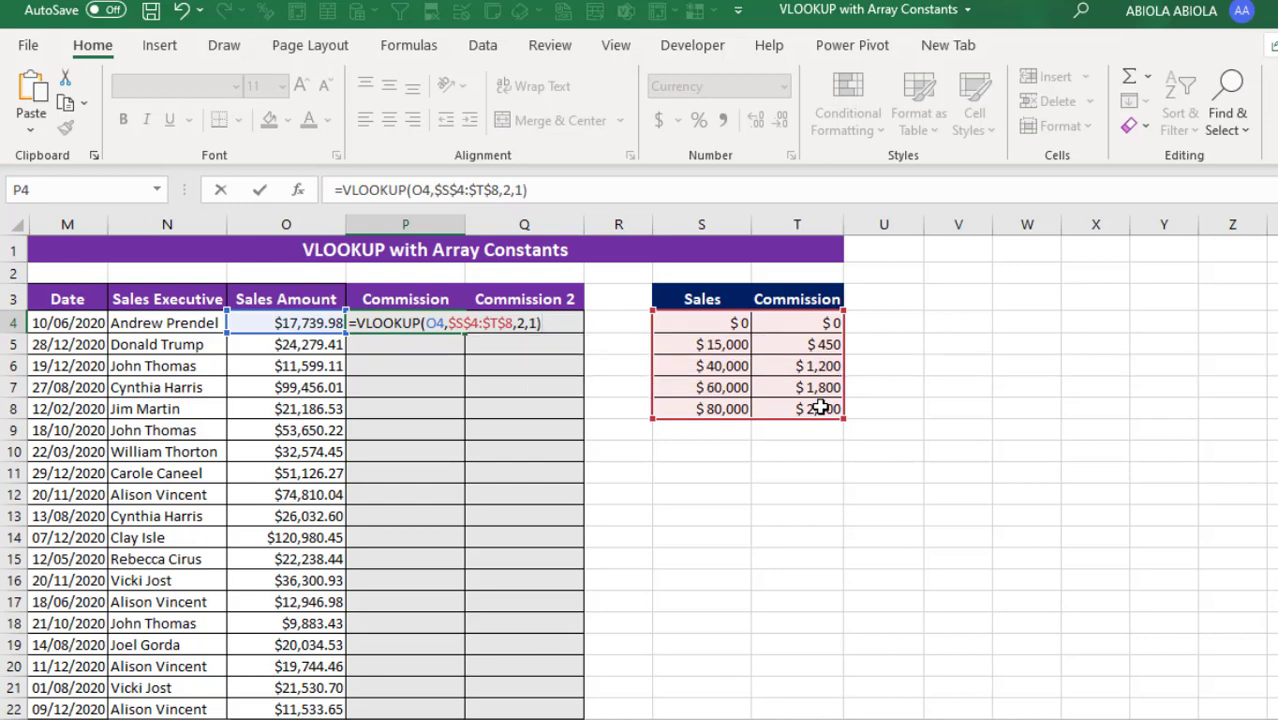
{"action": "key", "text": "F9"}
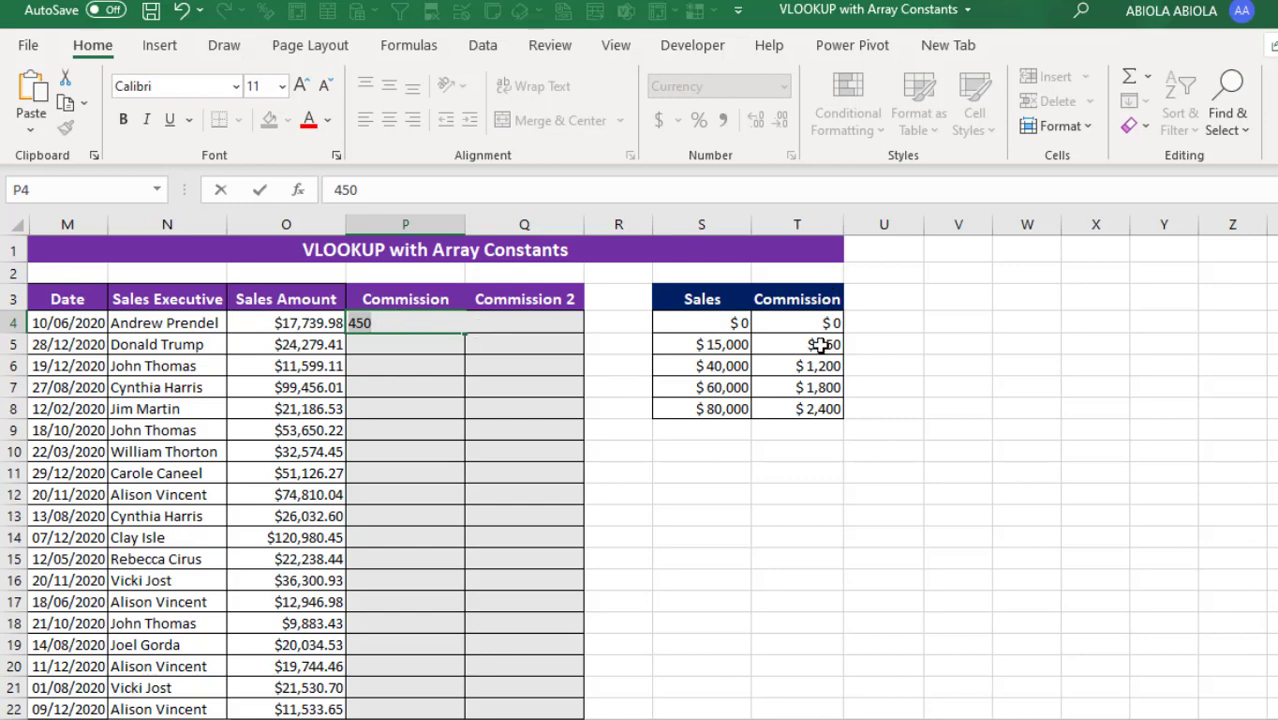
Step: Restore and commit the P4 VLOOKUP formula, then copy it down the Commission column
{"action": "key", "text": "ctrl+z"}
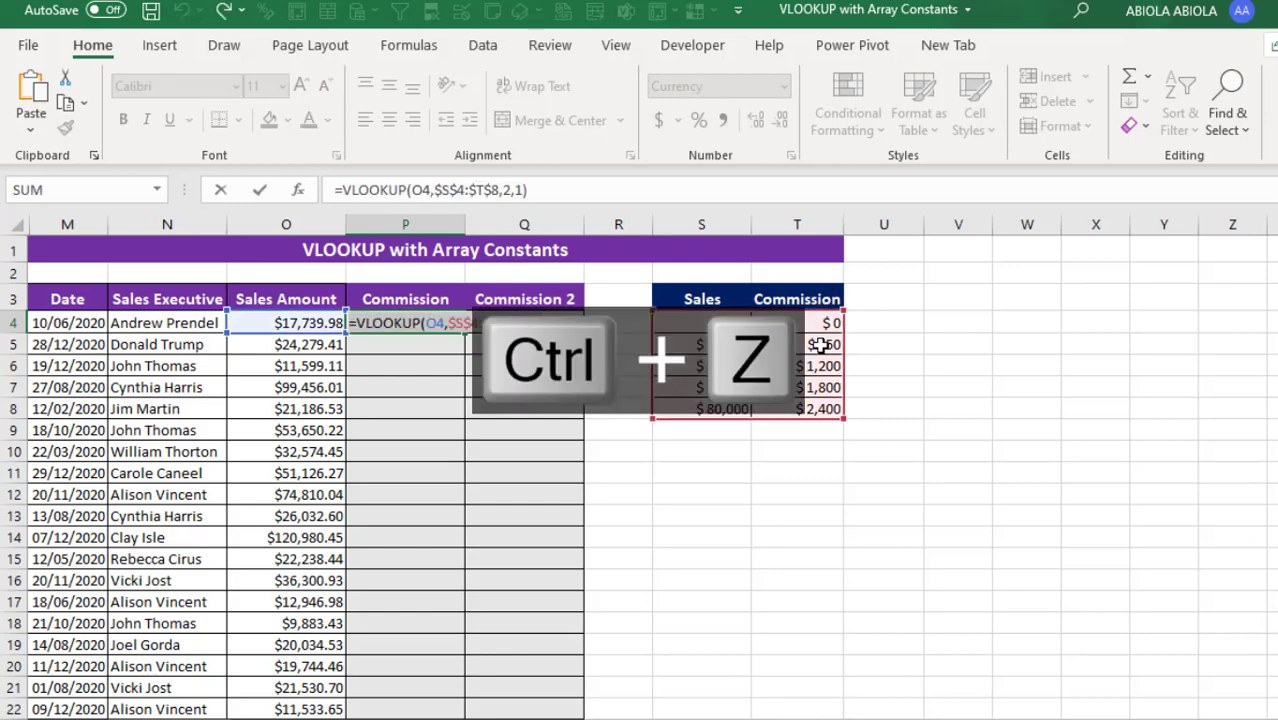
{"action": "key", "text": "ctrl+Return"}
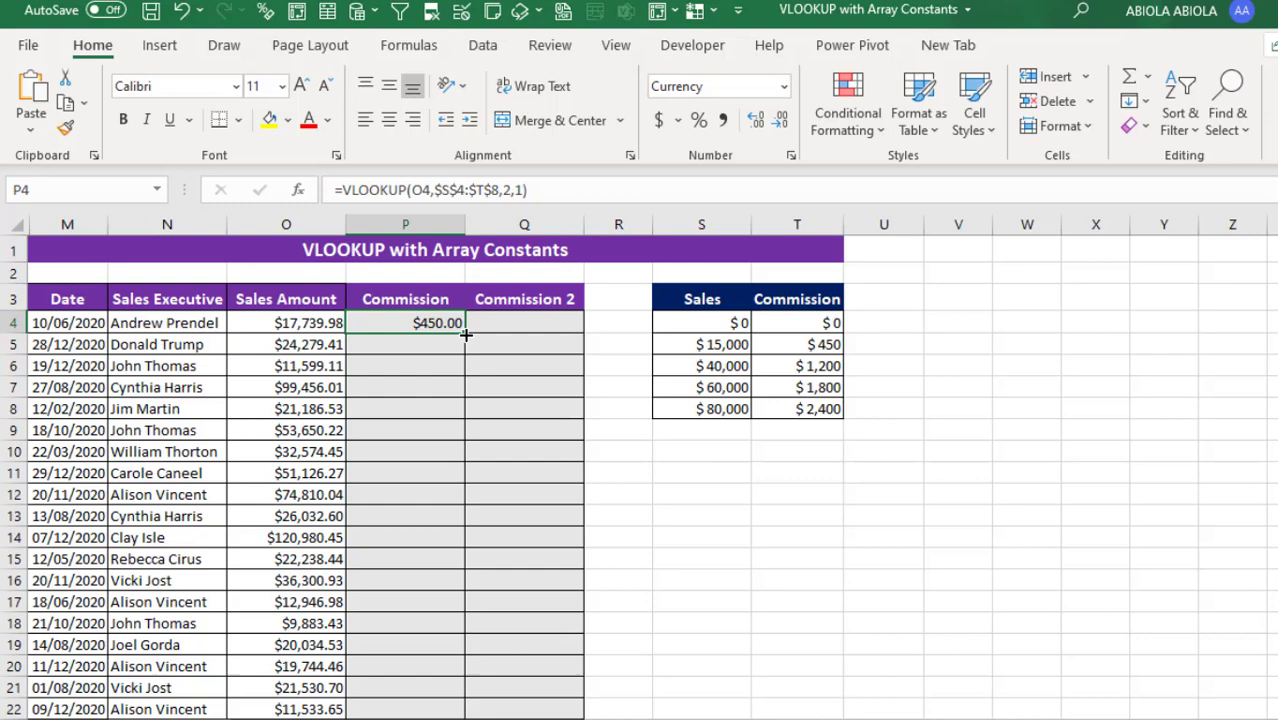
{"action": "double_click", "coordinate": [466, 334]}
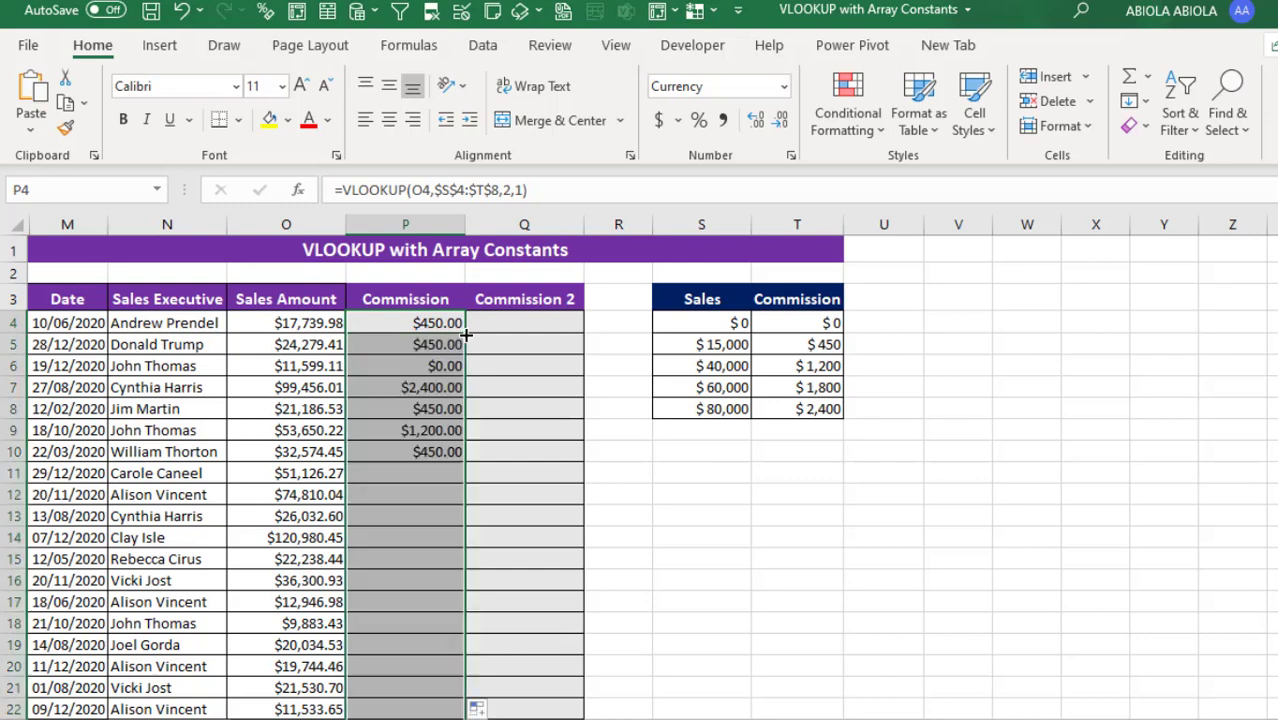
{"action": "left_click", "coordinate": [432, 326]}
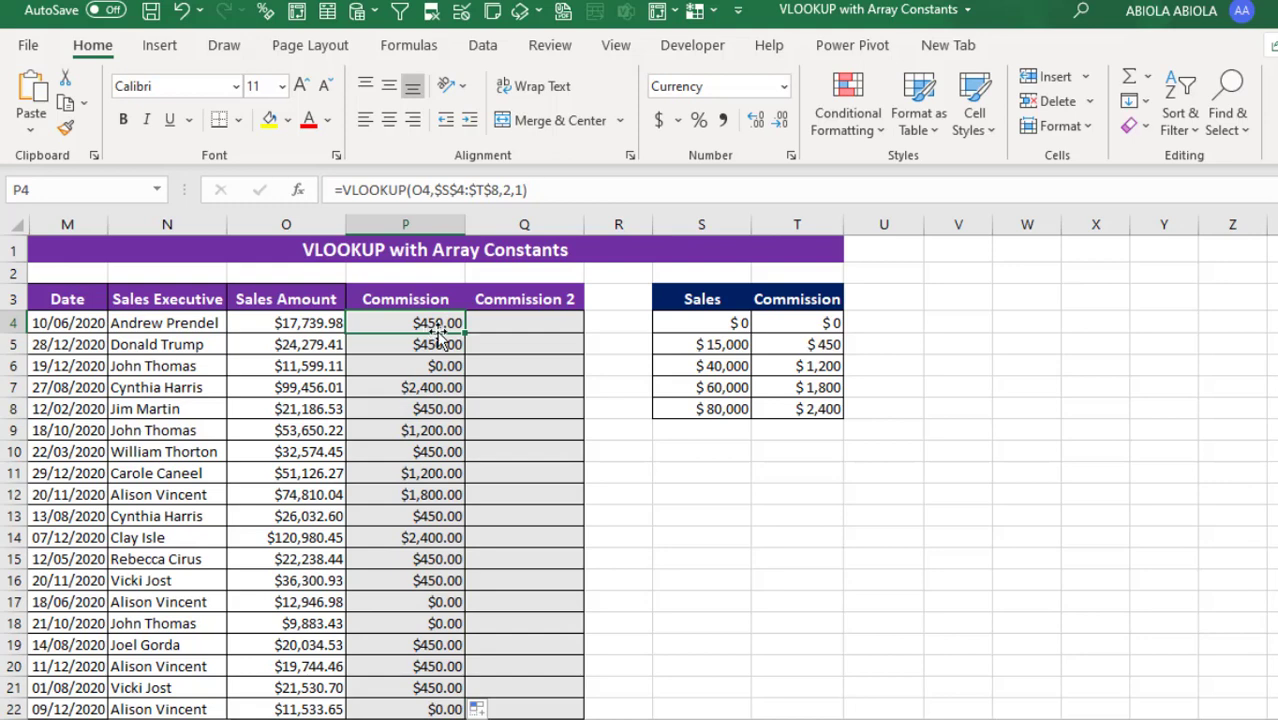
{"action": "left_click", "coordinate": [287, 322]}
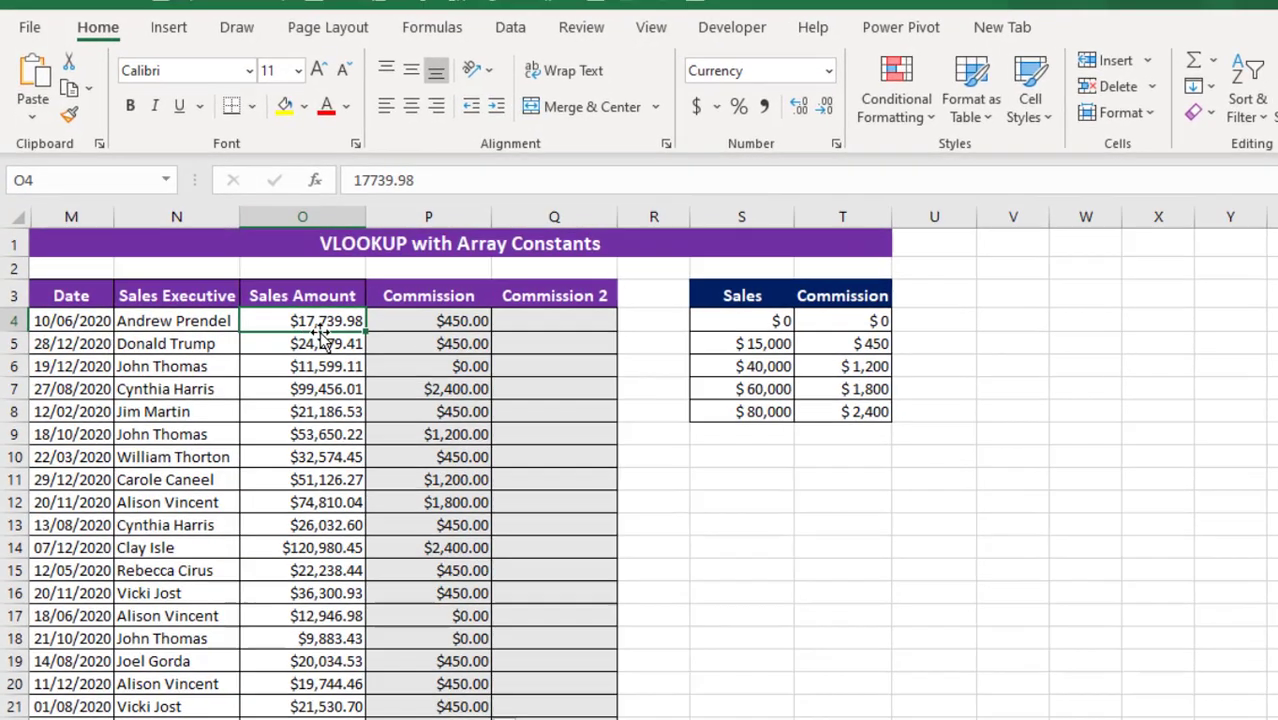
{"action": "left_click", "coordinate": [775, 319]}
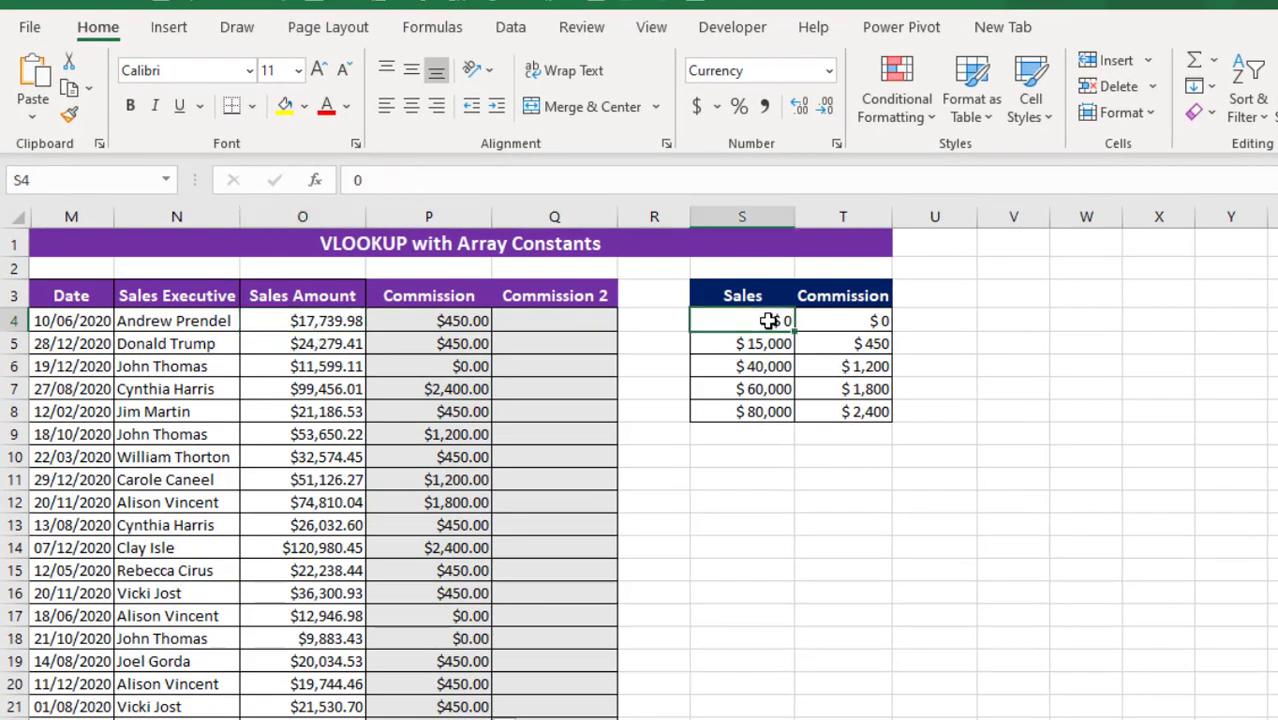
{"action": "left_click_drag", "start_coordinate": [768, 331], "coordinate": [768, 362]}
{"action": "left_click", "coordinate": [767, 364]}
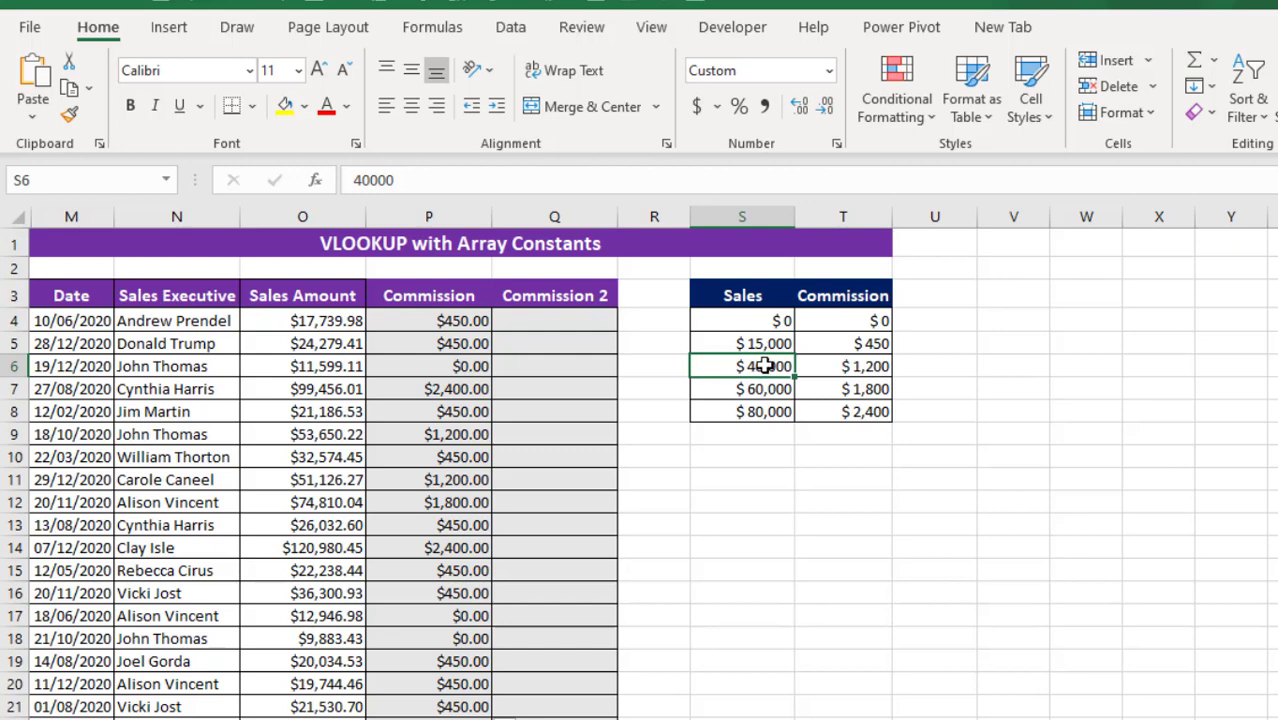
{"action": "left_click", "coordinate": [758, 344]}
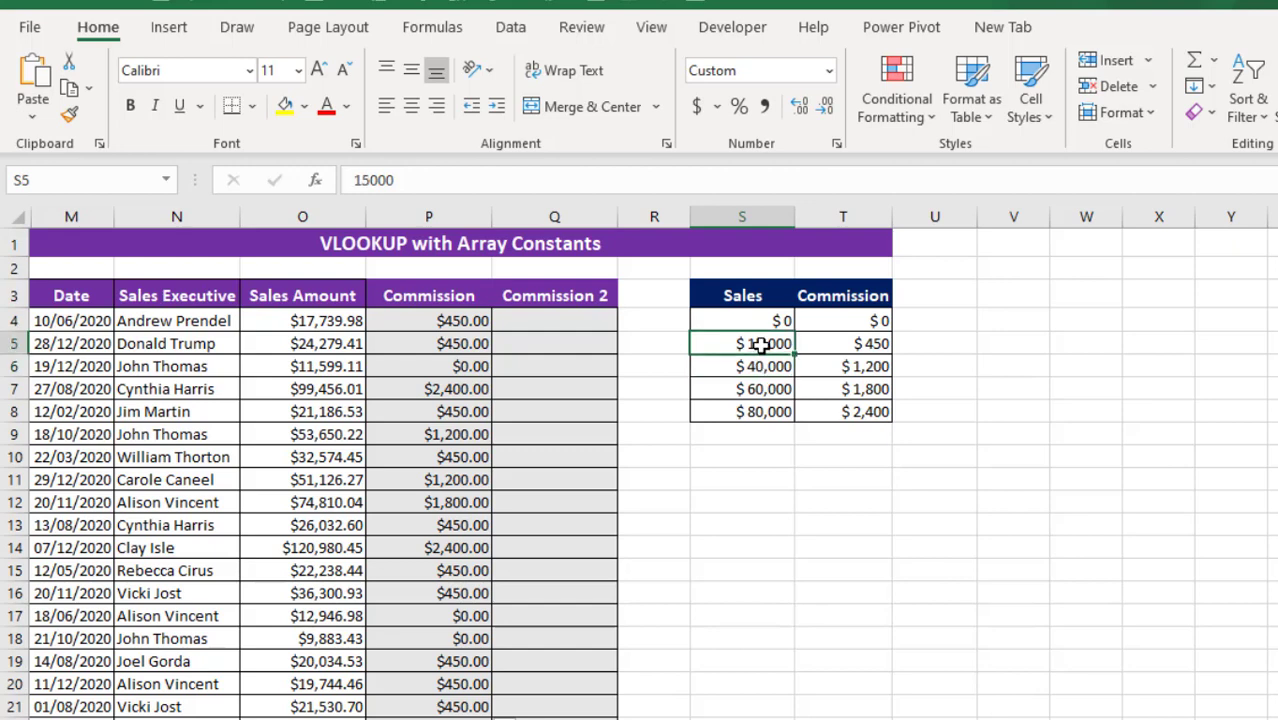
{"action": "left_click", "coordinate": [834, 341]}
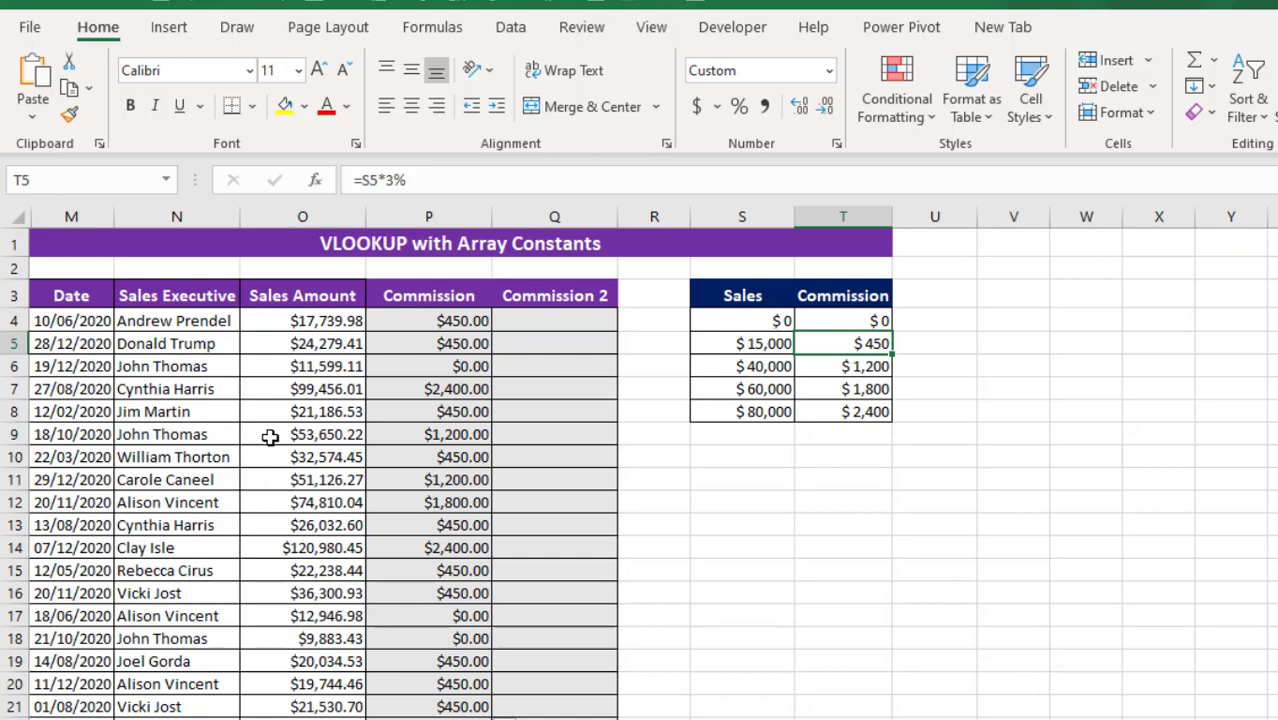
{"action": "left_click", "coordinate": [168, 433]}
{"action": "left_click", "coordinate": [12, 434]}
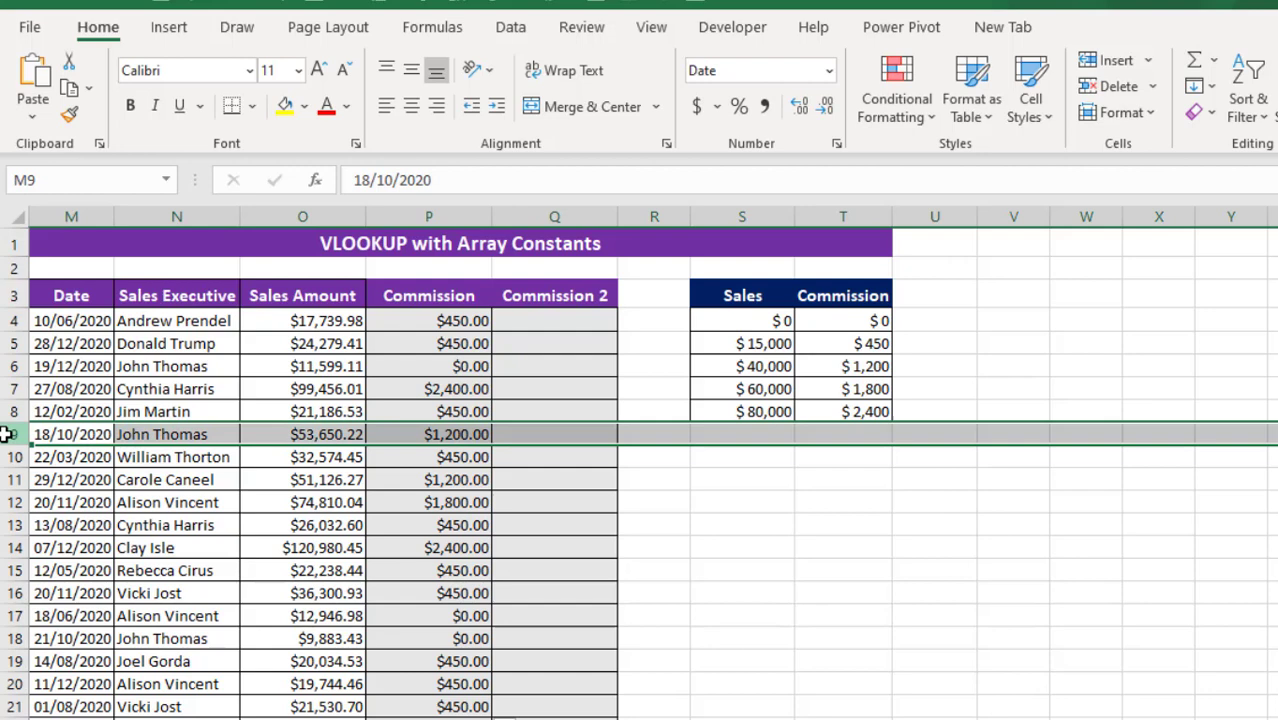
{"action": "left_click", "coordinate": [331, 438]}
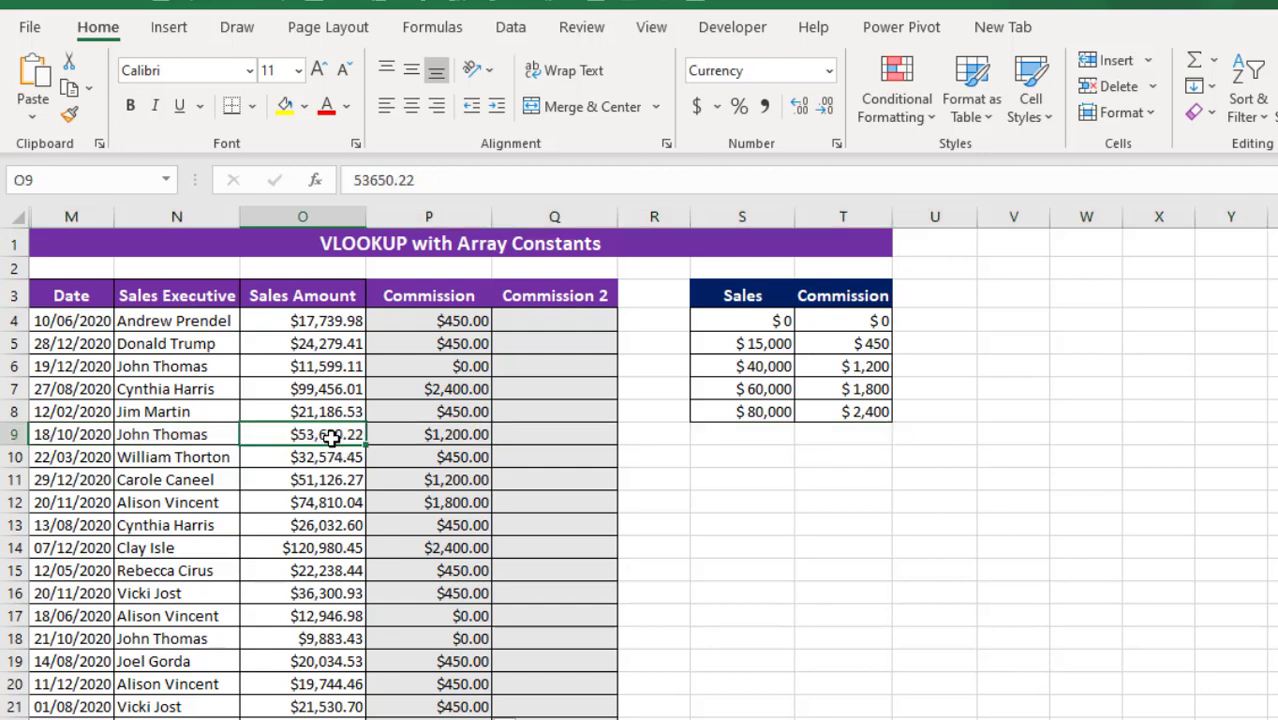
{"action": "left_click_drag", "start_coordinate": [748, 369], "coordinate": [746, 386]}
{"action": "left_click", "coordinate": [748, 389]}
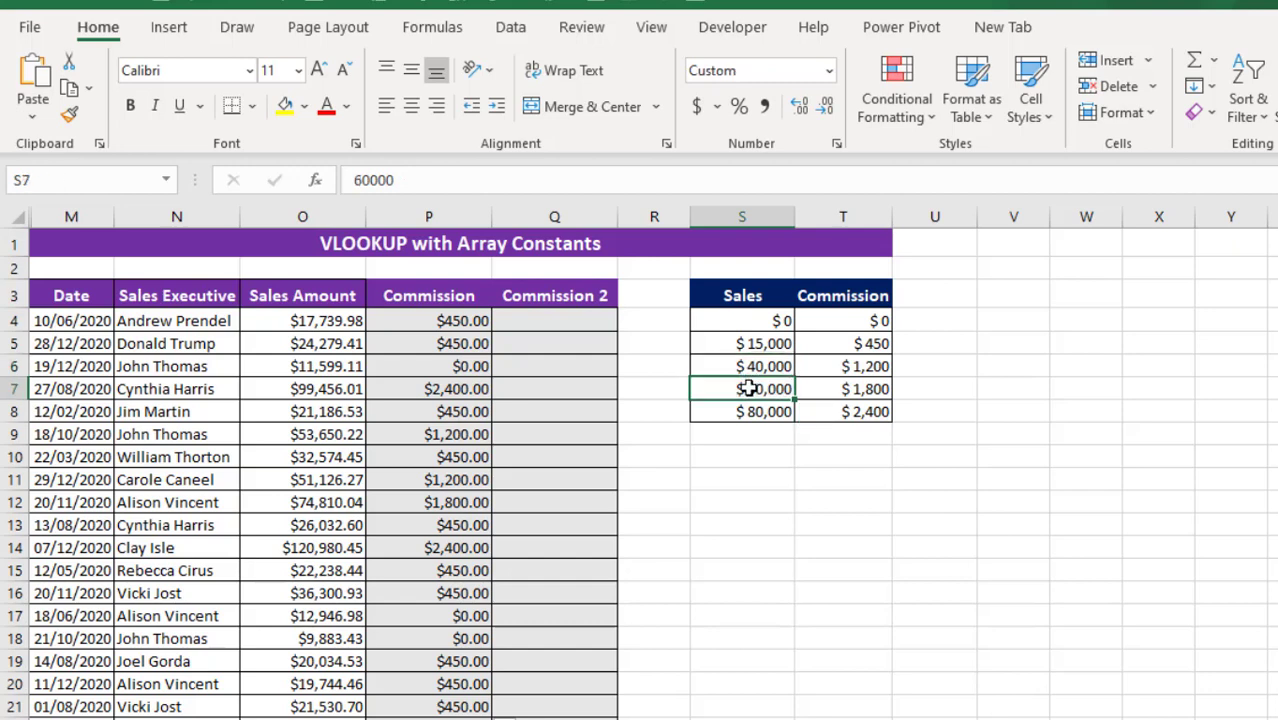
{"action": "left_click", "coordinate": [747, 365]}
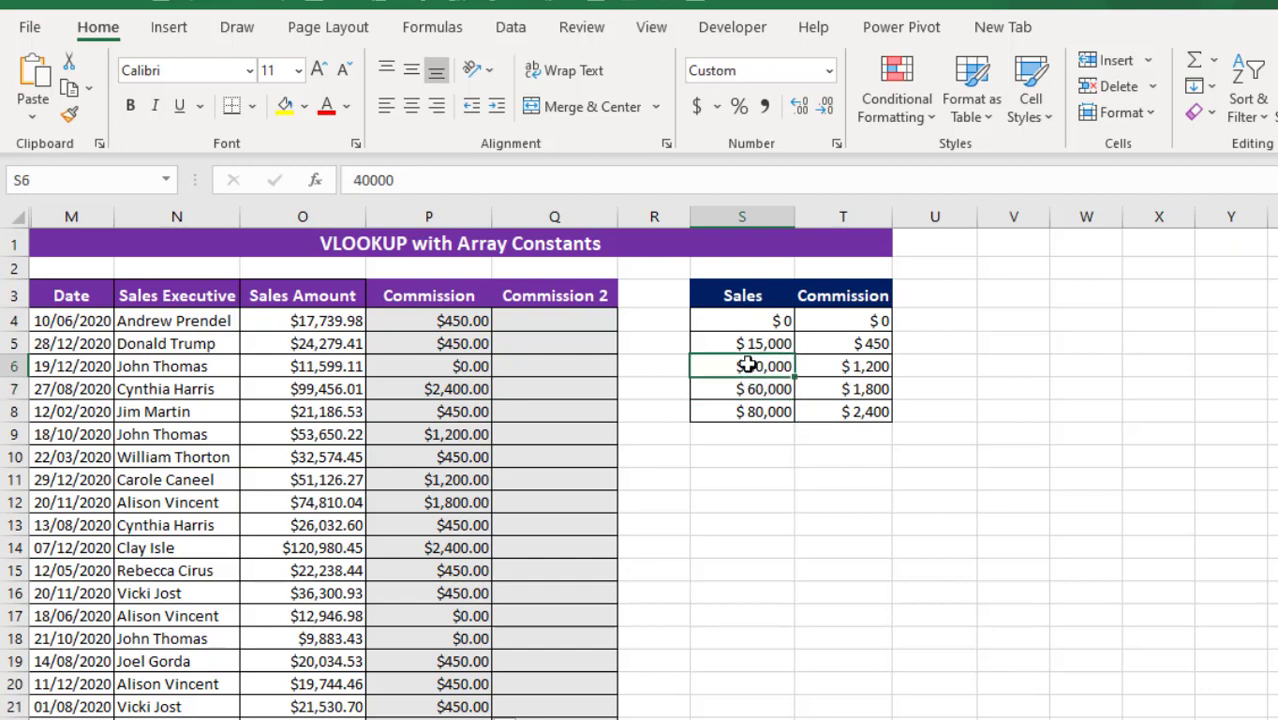
{"action": "left_click", "coordinate": [862, 368]}
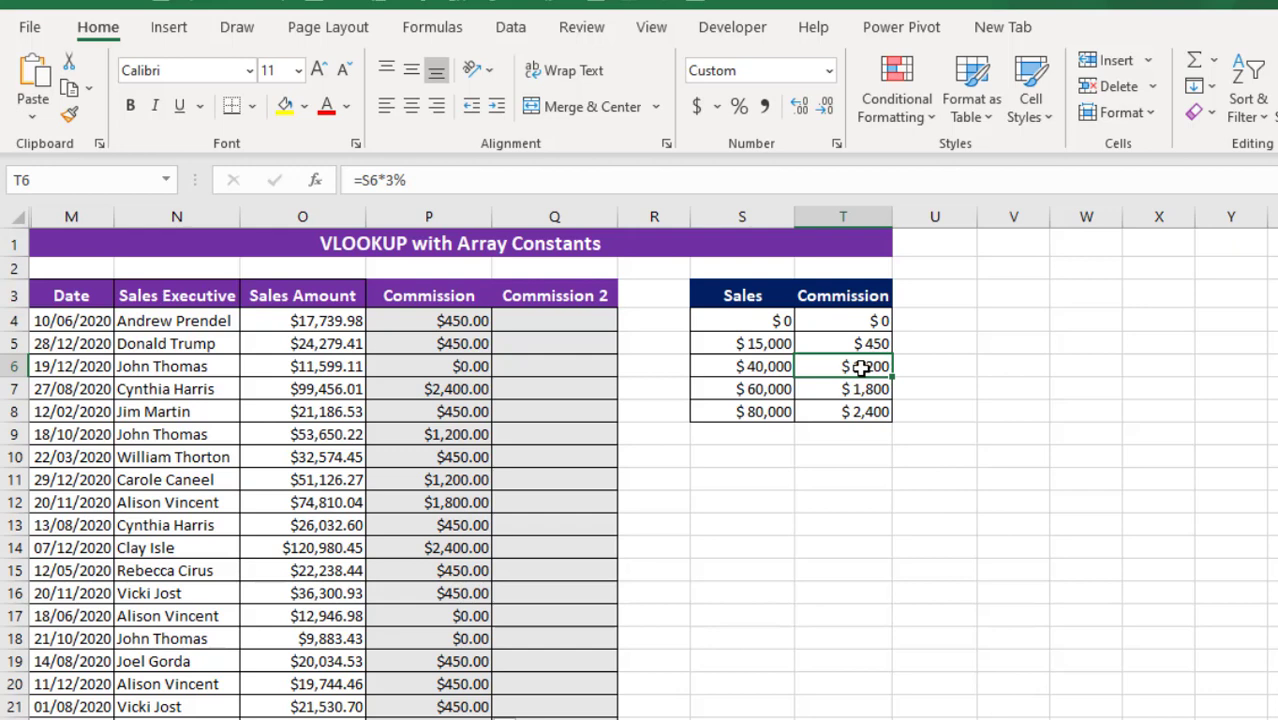
Step: In Q4, type =VLOOKUP(O4,{0,0;15000,450;40000,1200;60000,1800;80000,2400}, as the partial formula
{"action": "left_click", "coordinate": [545, 314]}
{"action": "type", "text": "=vlo"}
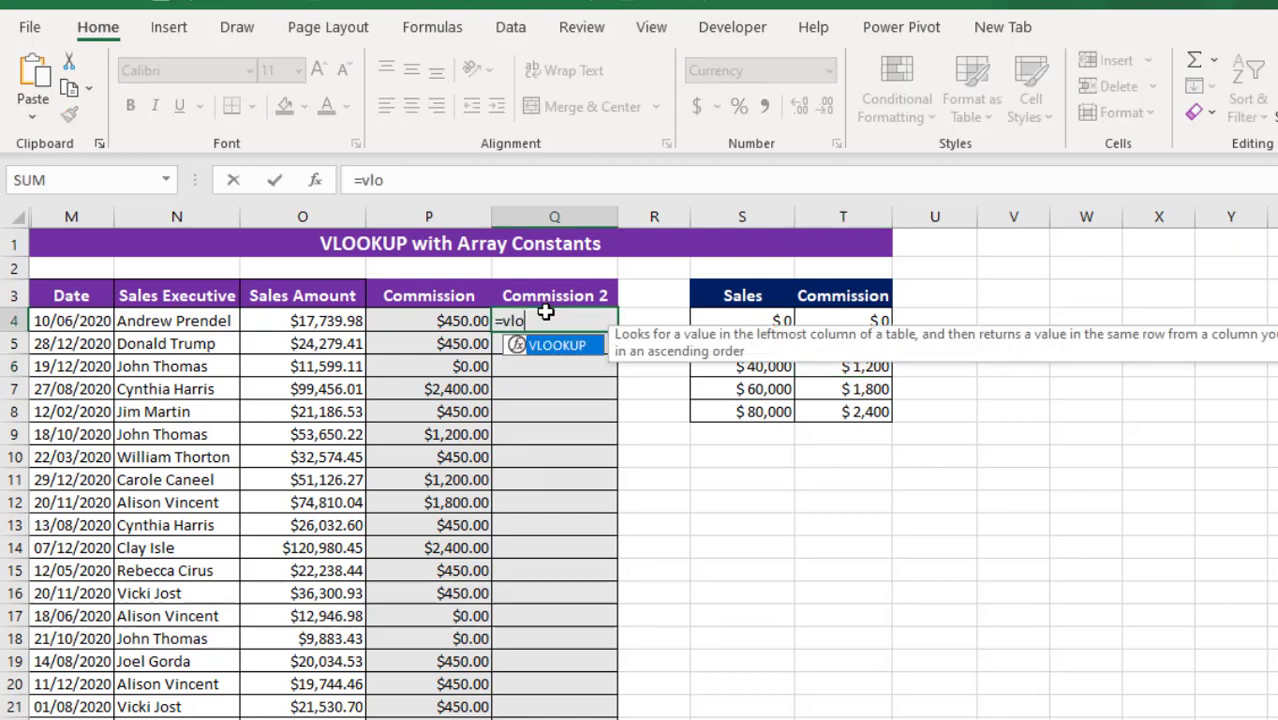
{"action": "key", "text": "Tab"}
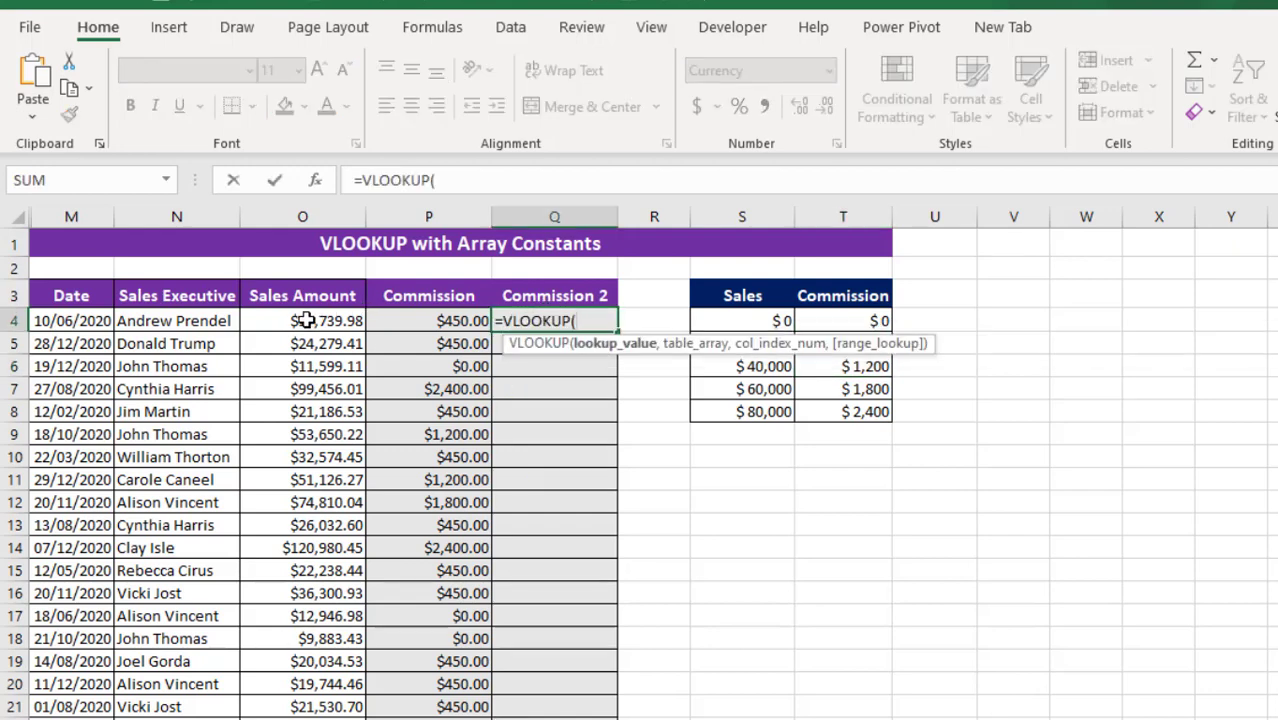
{"action": "left_click", "coordinate": [305, 320]}
{"action": "type", "text": ","}
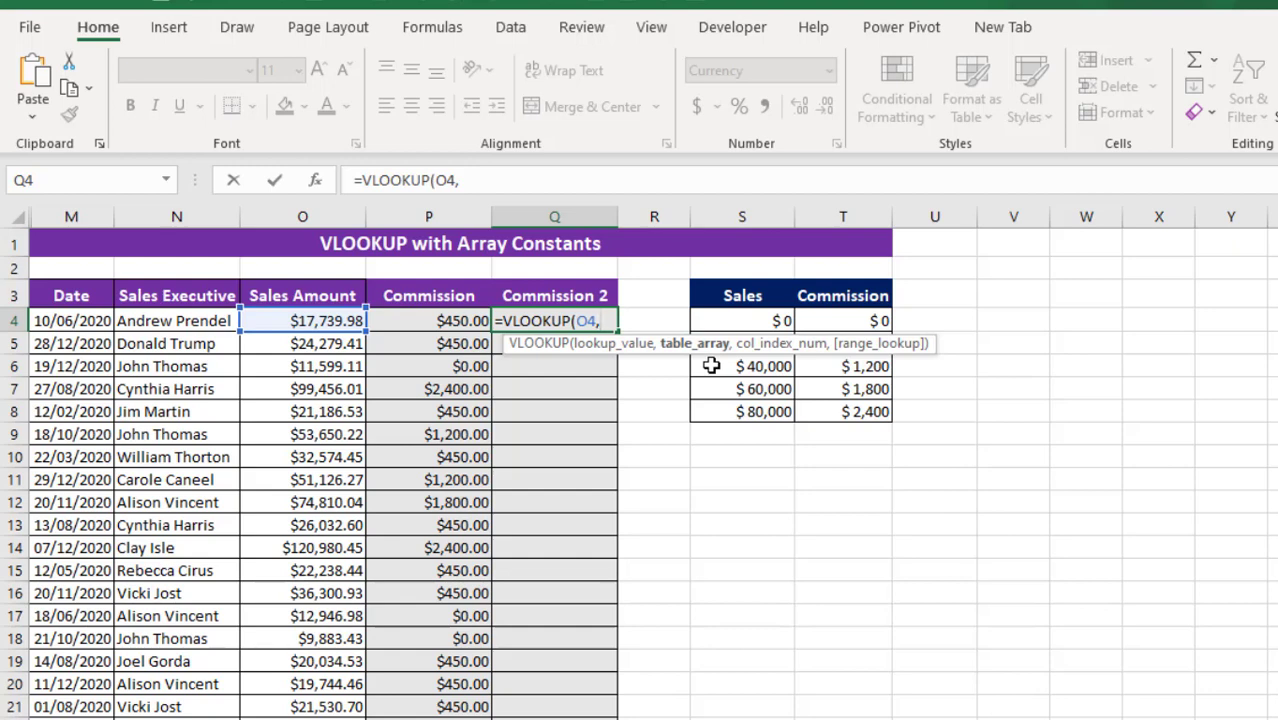
{"action": "type", "text": "{"}
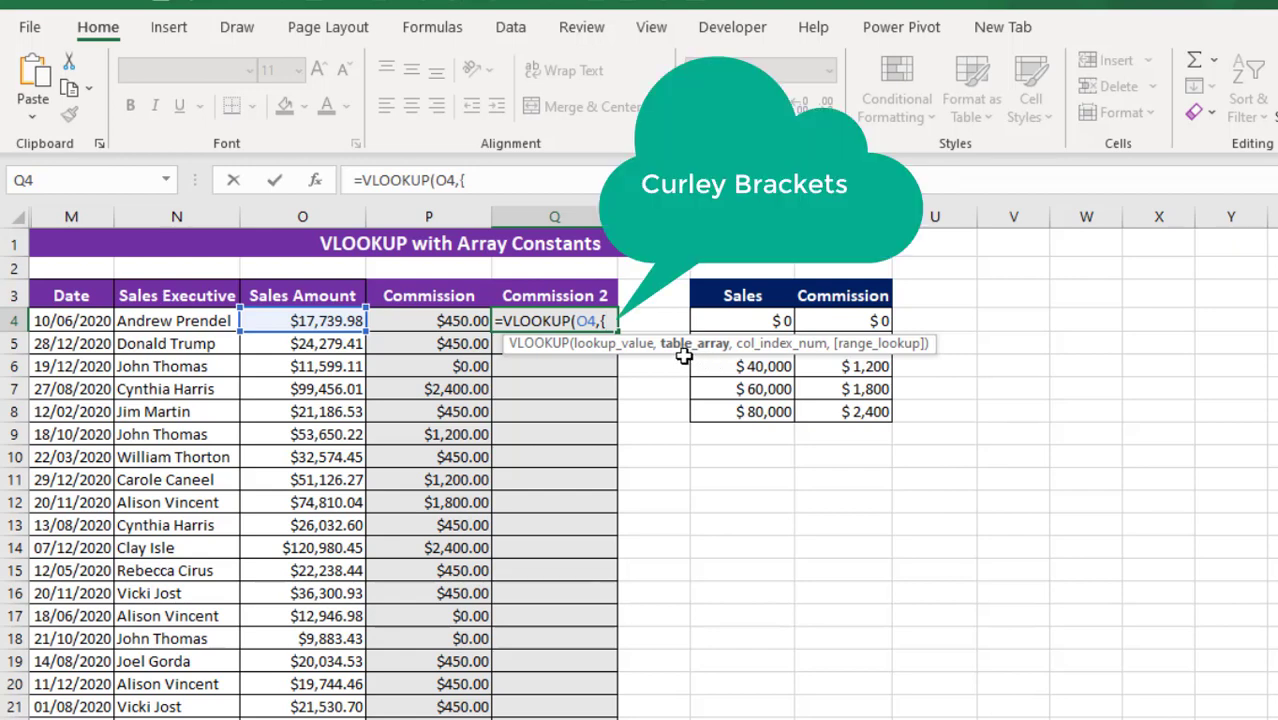
{"action": "type", "text": "0,"}
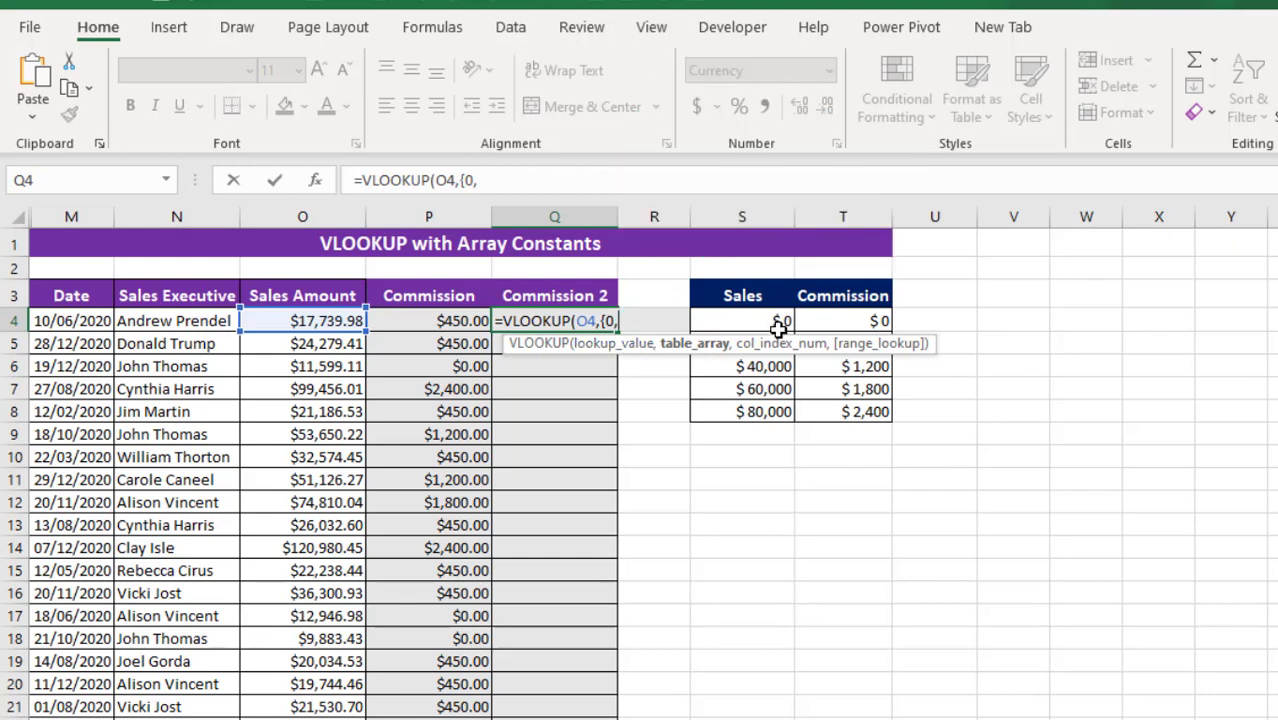
{"action": "type", "text": "0"}
{"action": "left_click_drag", "start_coordinate": [776, 338], "coordinate": [497, 398]}
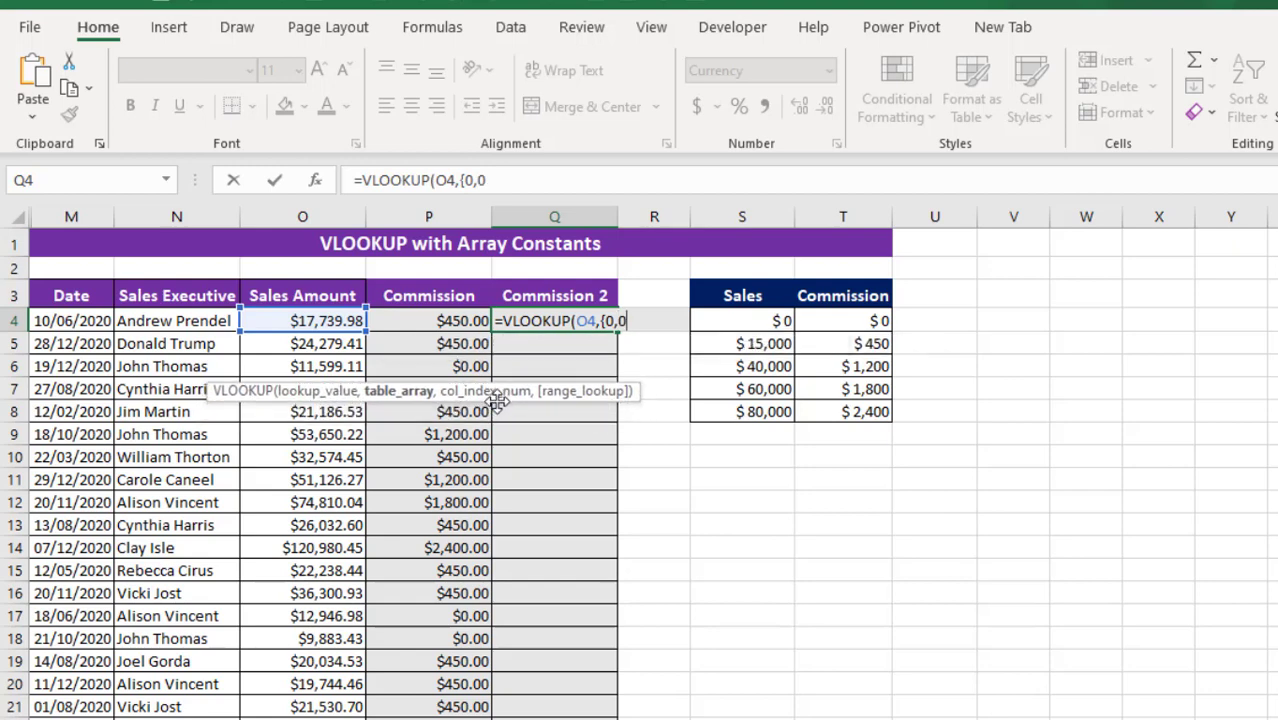
{"action": "type", "text": ";"}
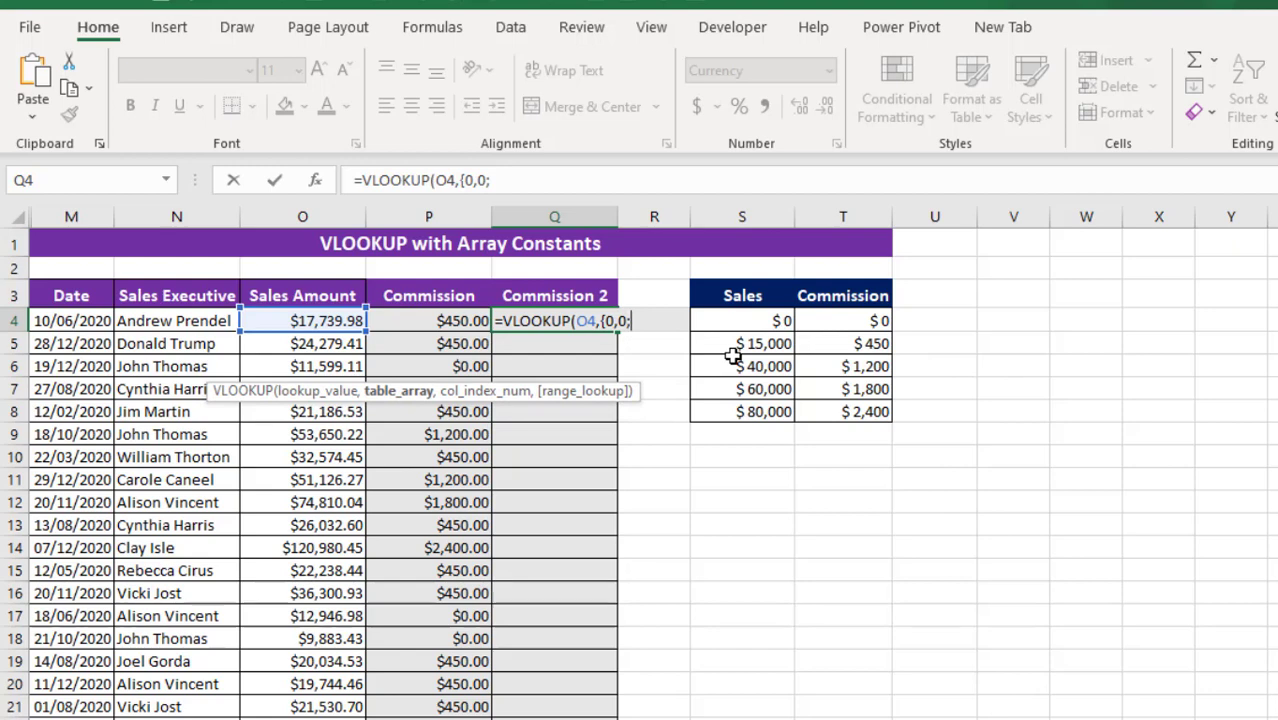
{"action": "type", "text": "15000,"}
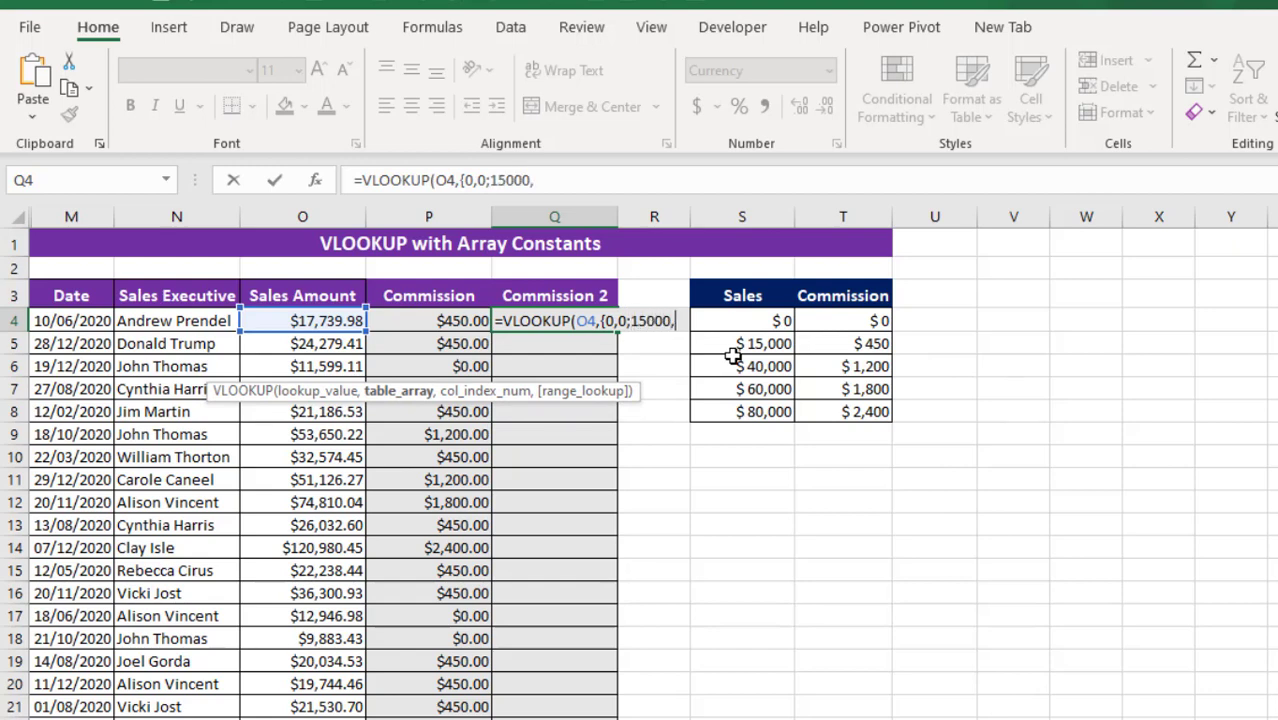
{"action": "type", "text": "450"}
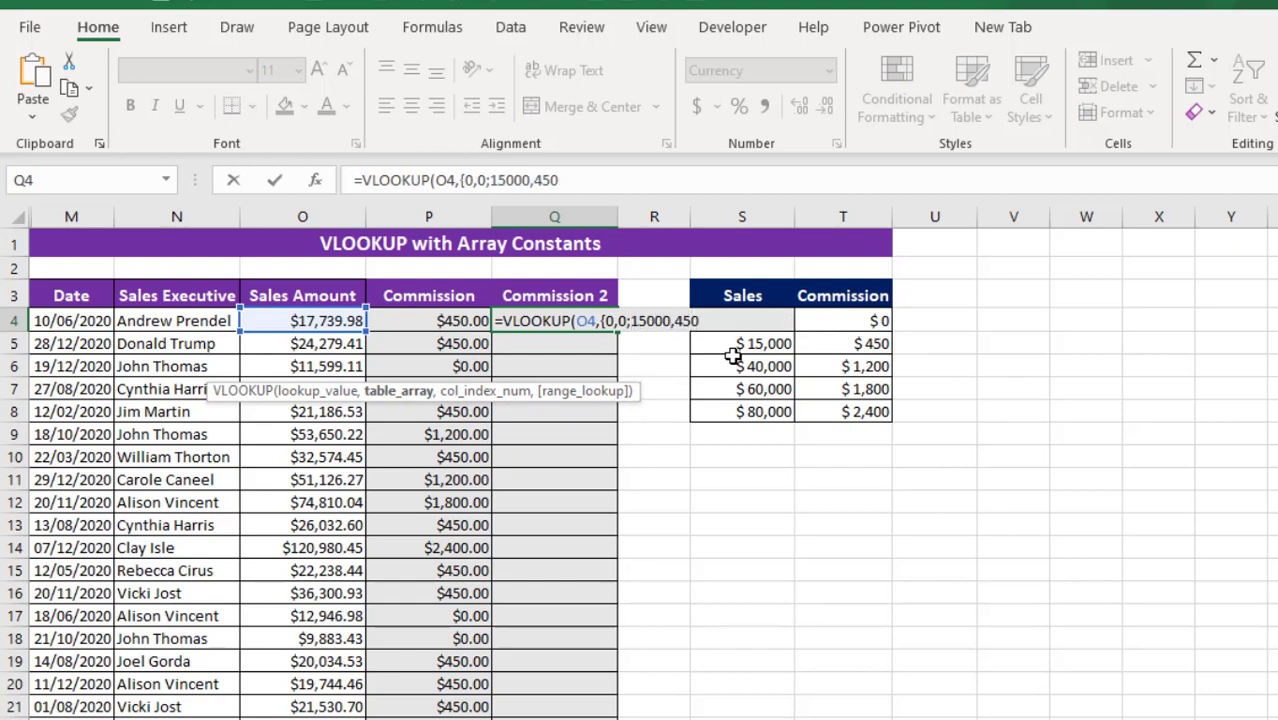
{"action": "type", "text": ";40000,"}
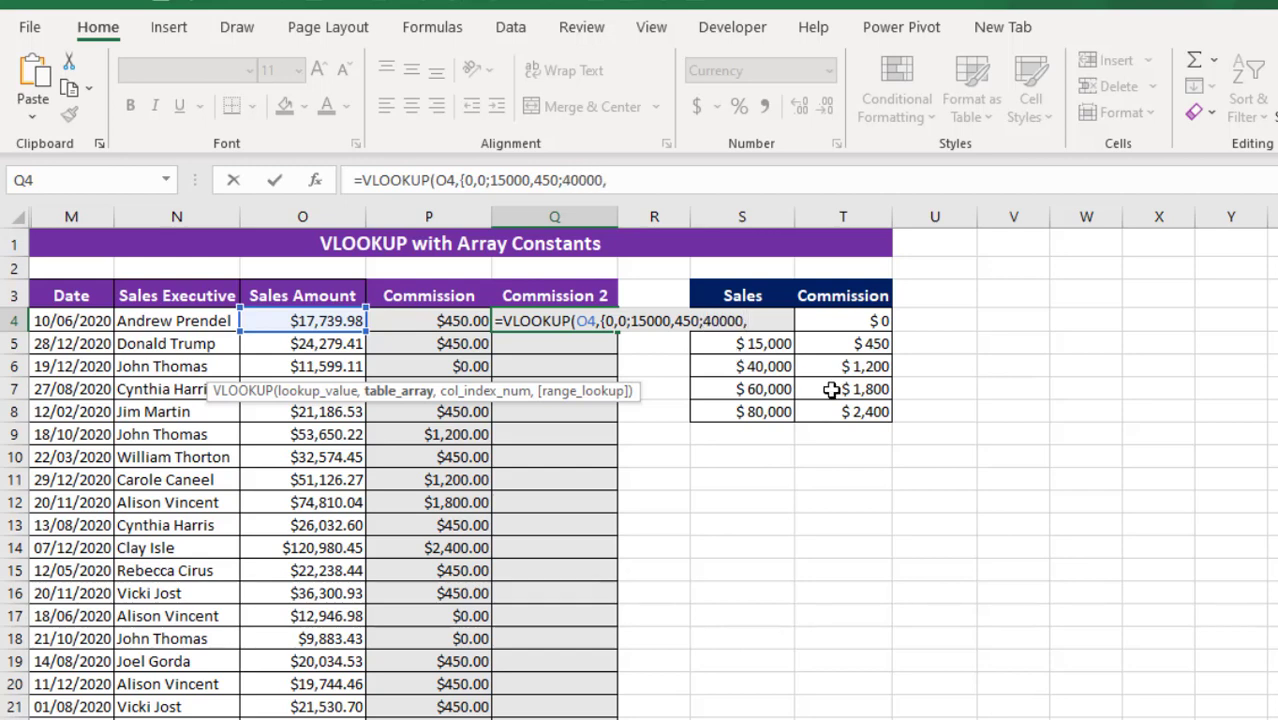
{"action": "type", "text": "1200"}
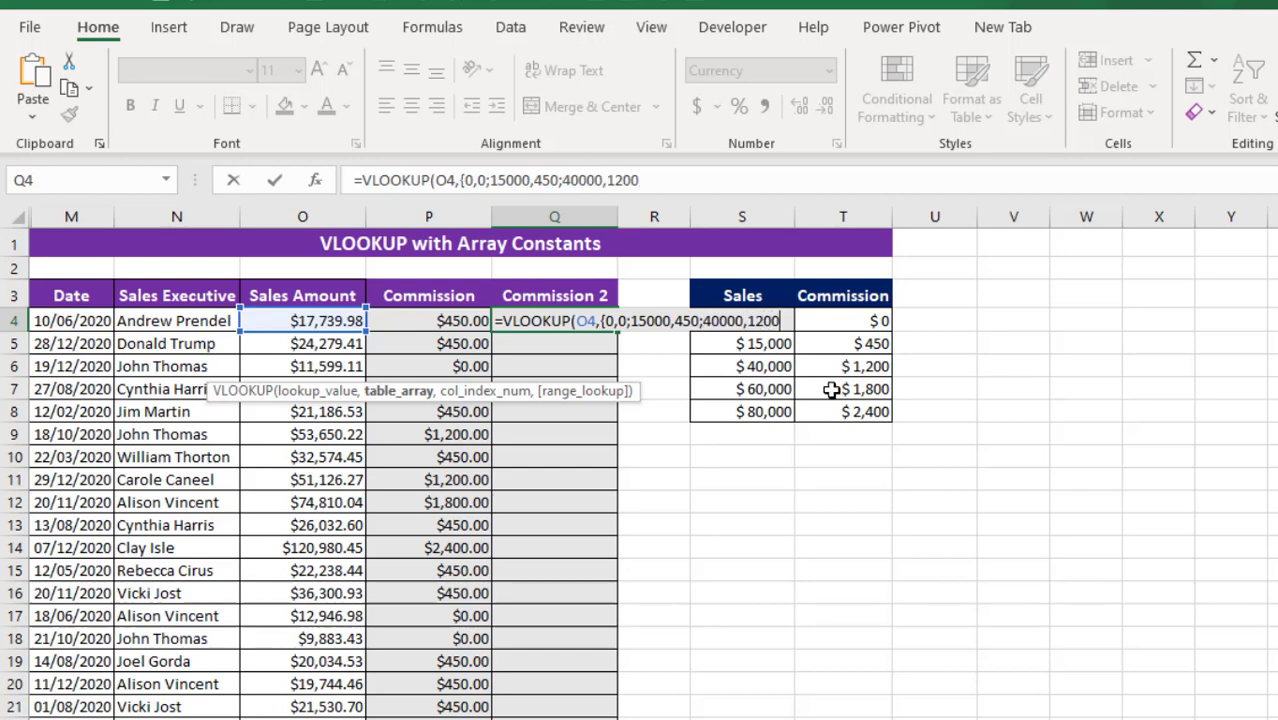
{"action": "type", "text": ";"}
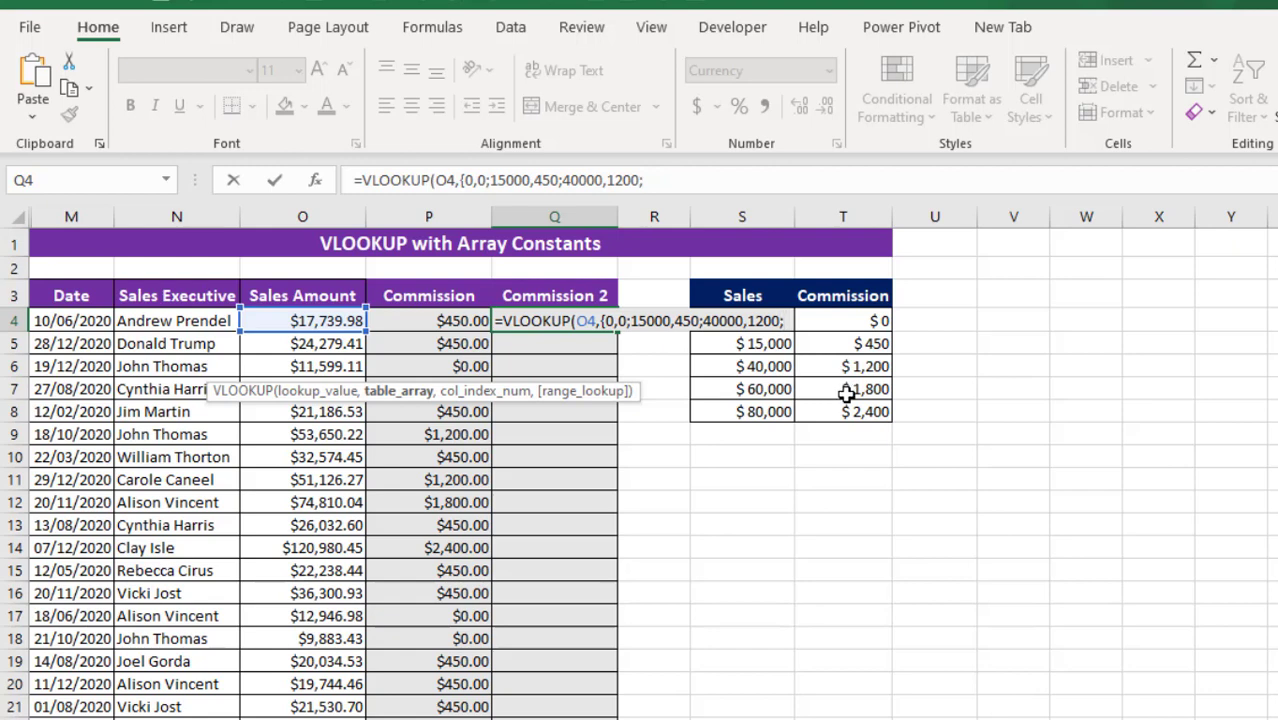
{"action": "type", "text": "60"}
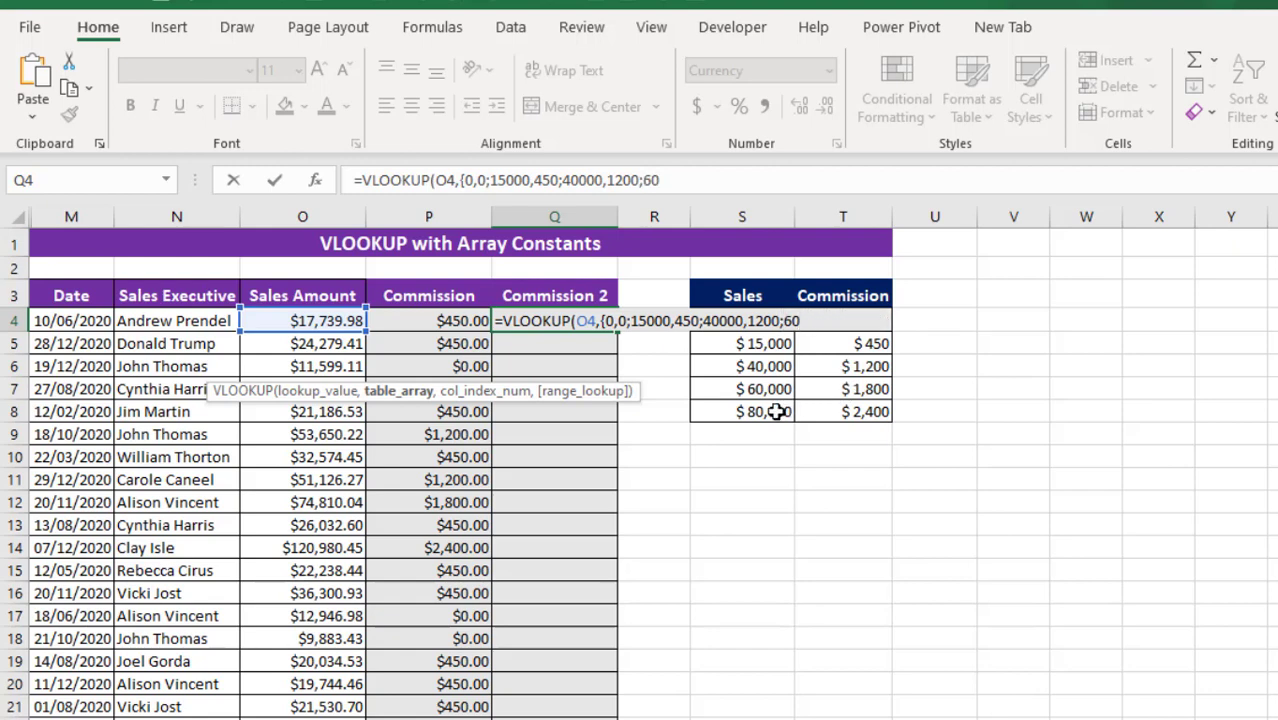
{"action": "type", "text": "000,180"}
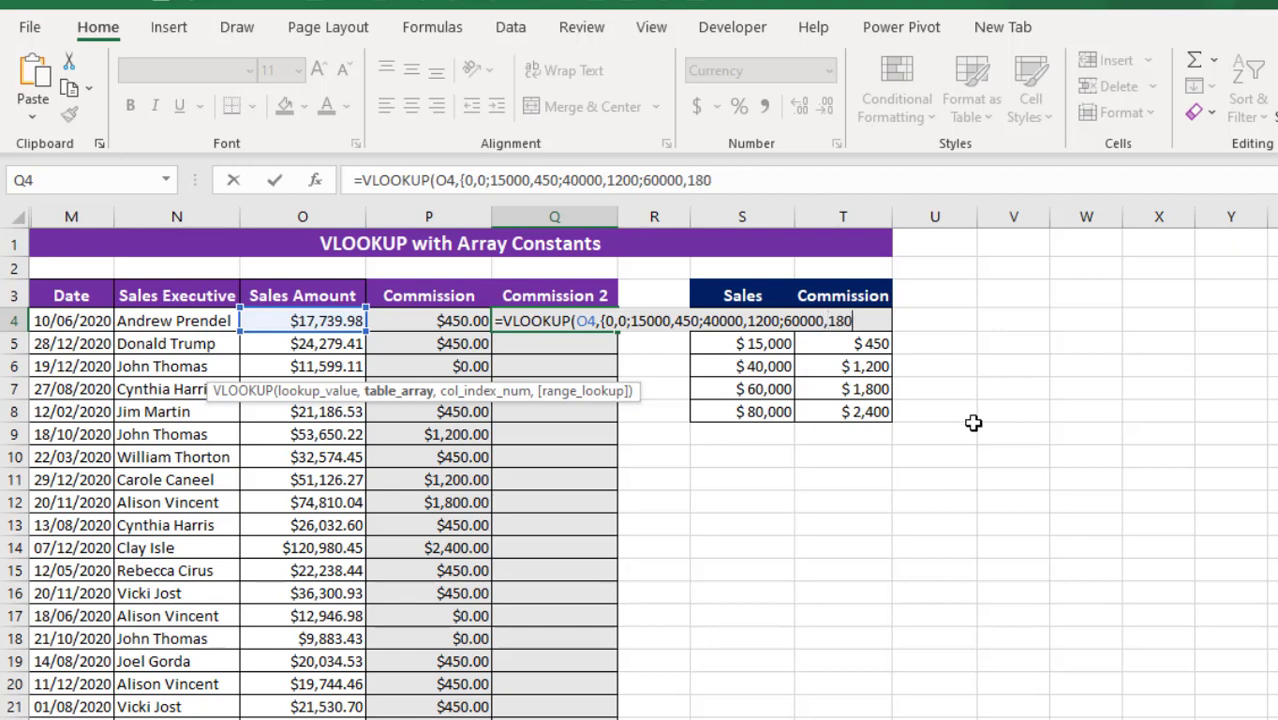
{"action": "type", "text": "0;"}
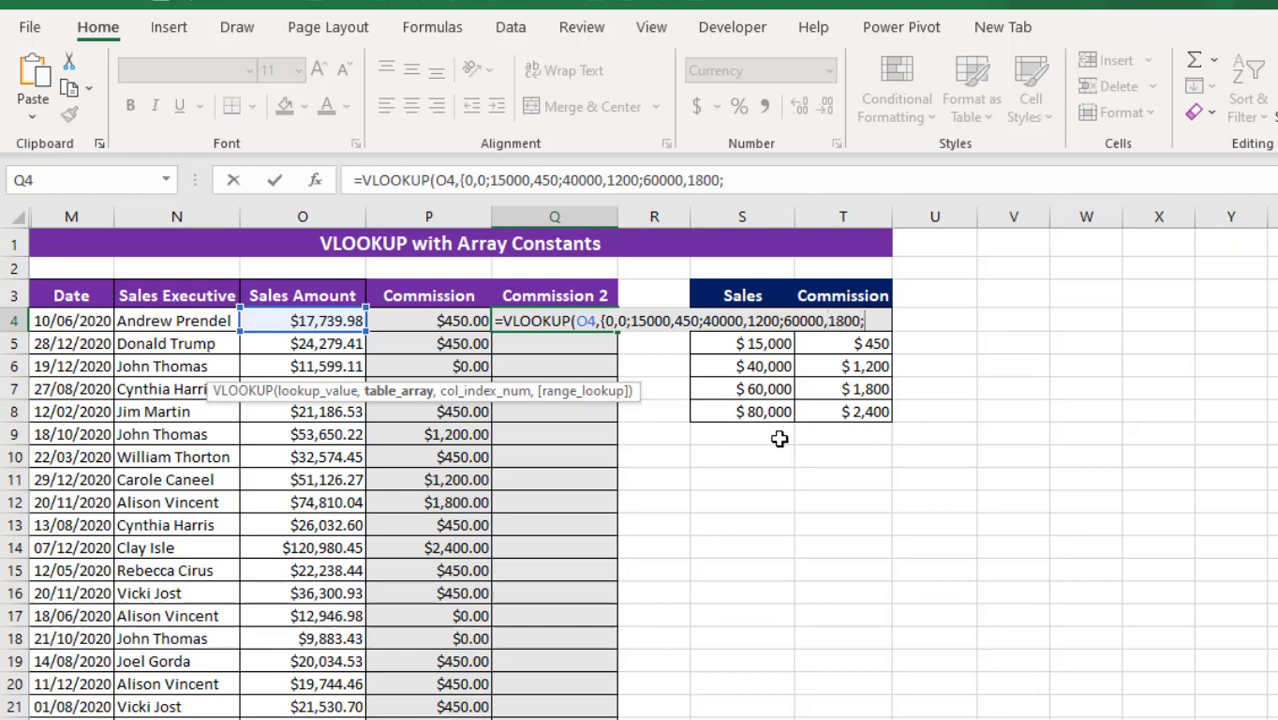
{"action": "type", "text": "80"}
{"action": "type", "text": "000,"}
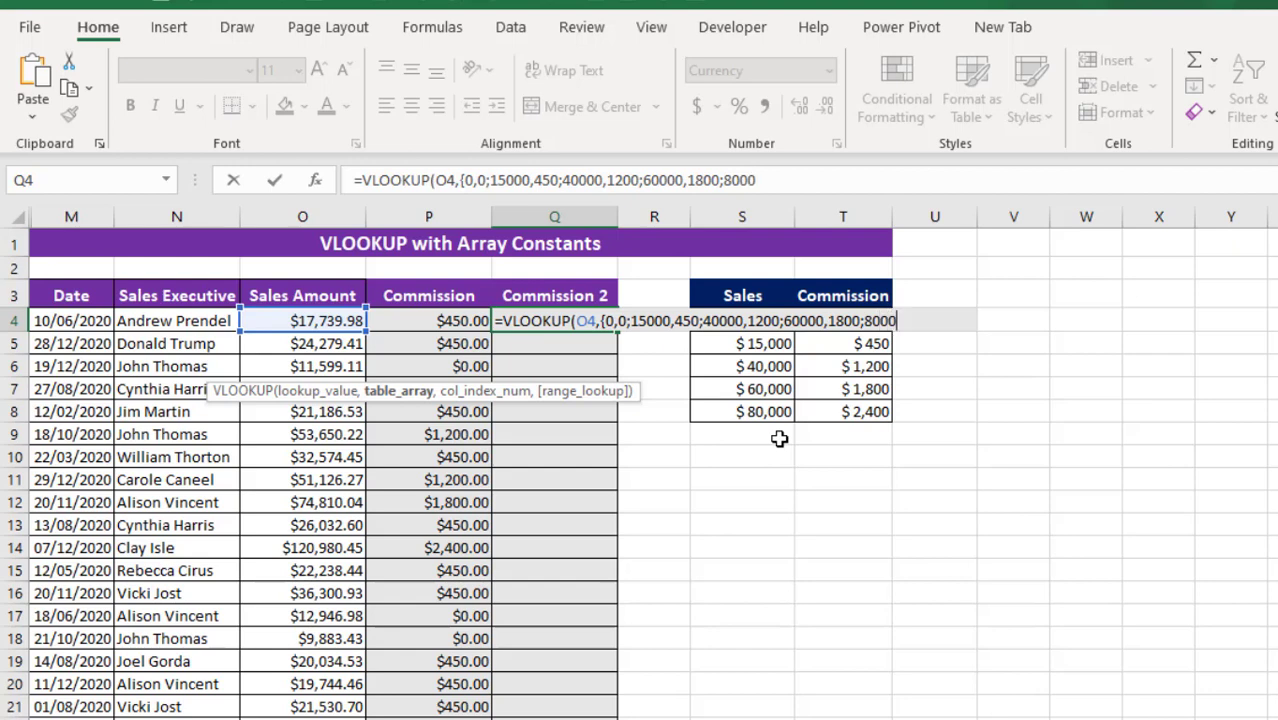
{"action": "type", "text": "2400"}
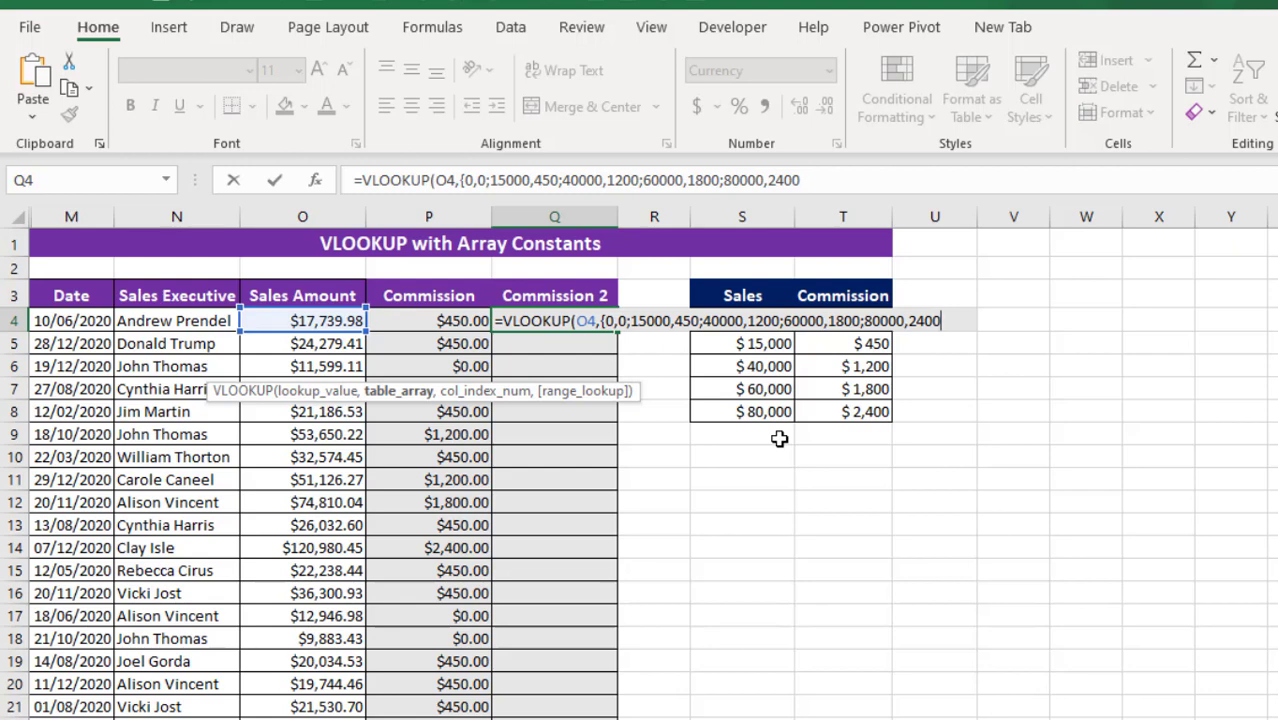
{"action": "type", "text": "},"}
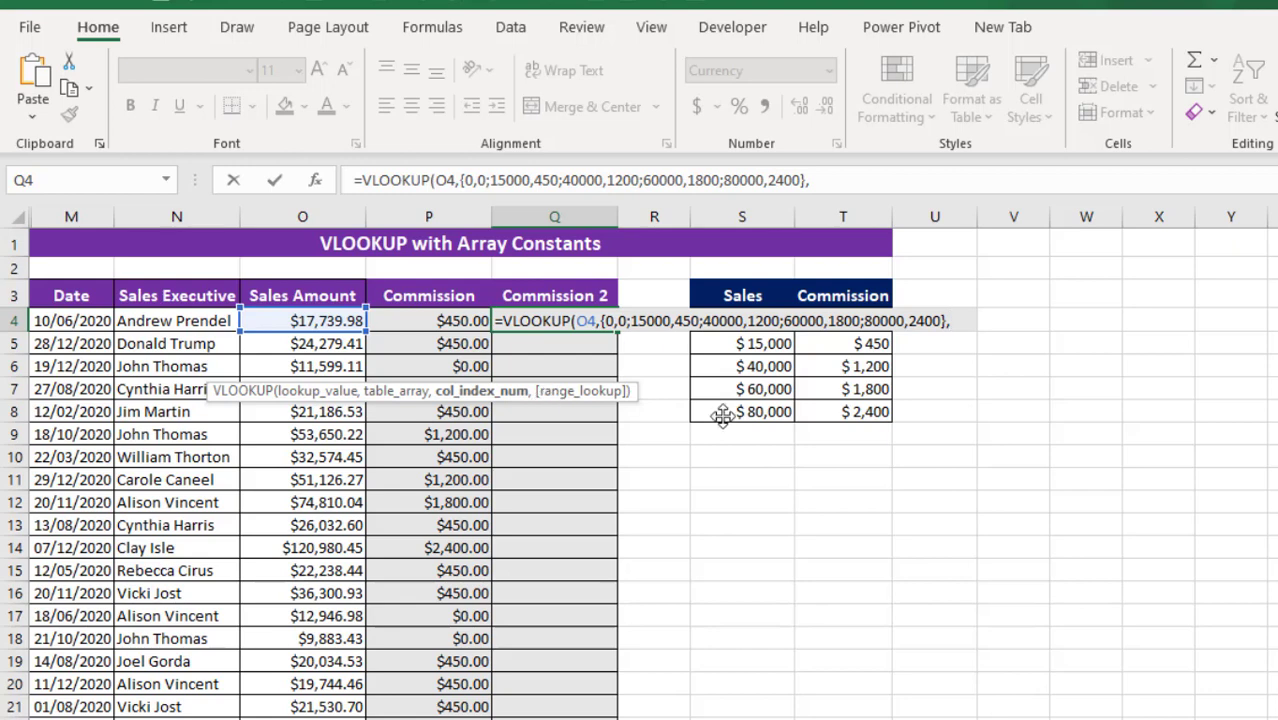
Step: Close the Q4 formula with column index 2 and preview its result of 450
{"action": "left_click_drag", "start_coordinate": [560, 398], "coordinate": [847, 471]}
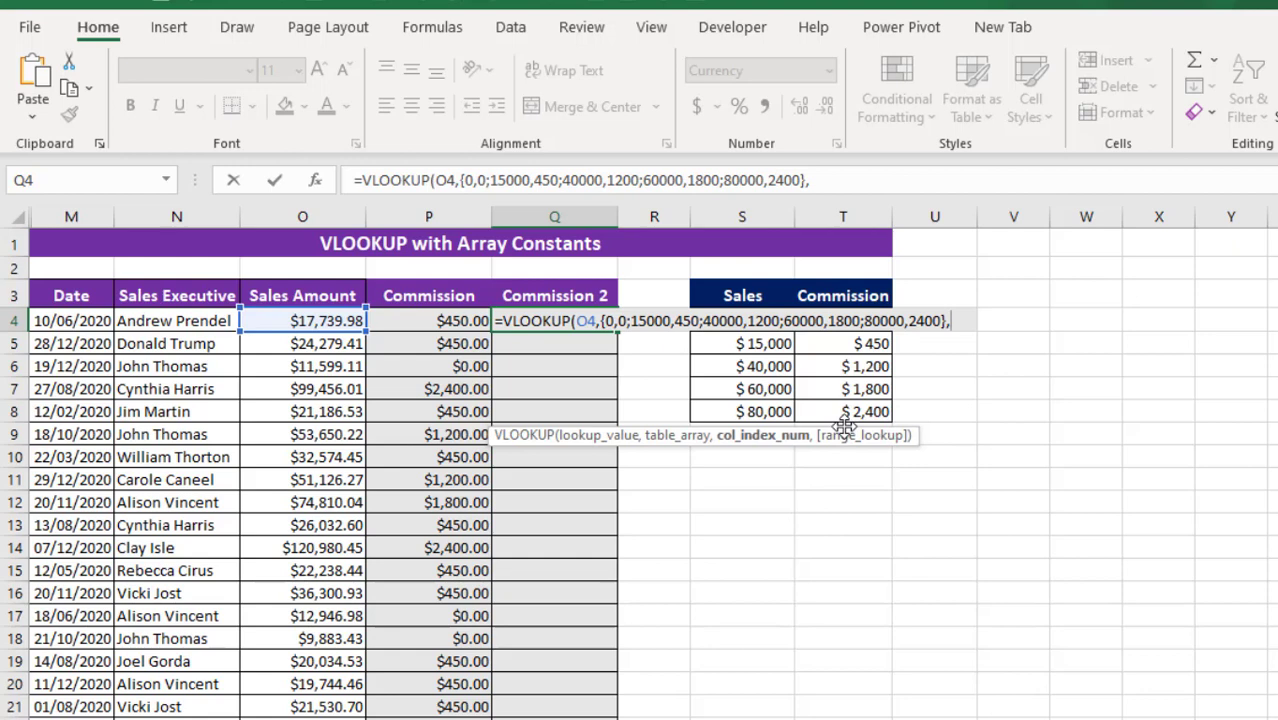
{"action": "type", "text": "2)"}
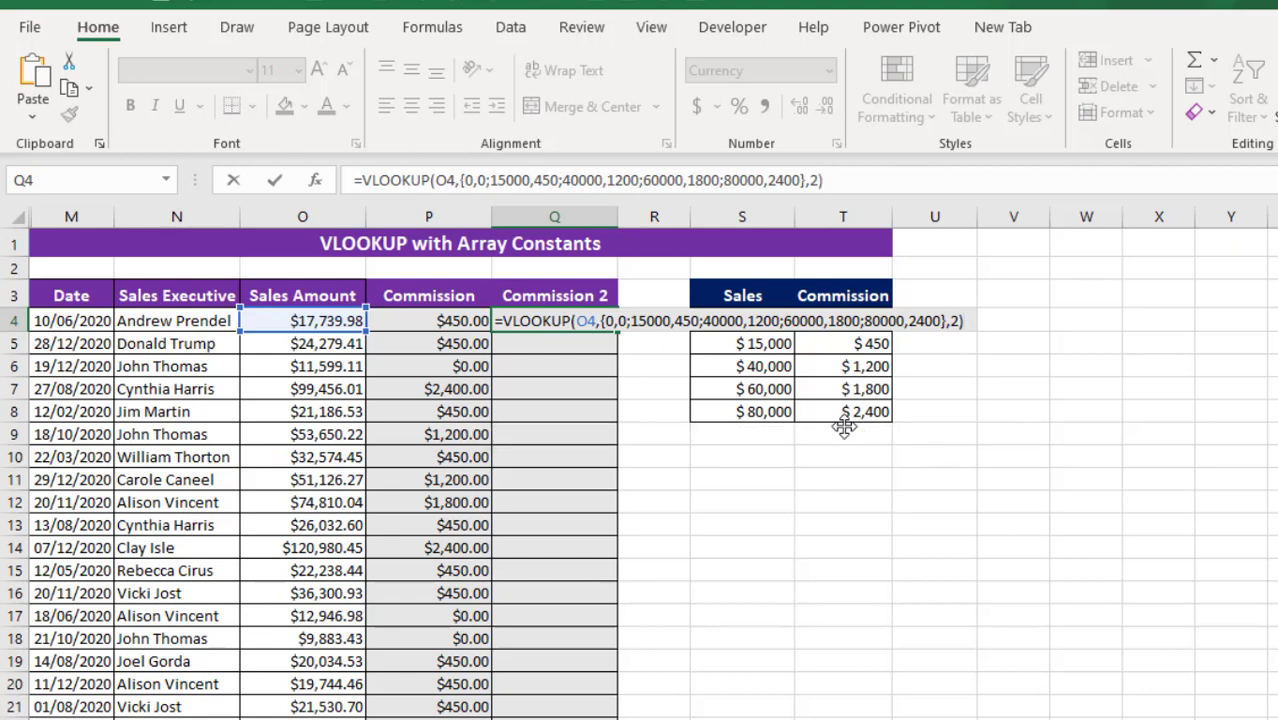
{"action": "key", "text": "F9"}
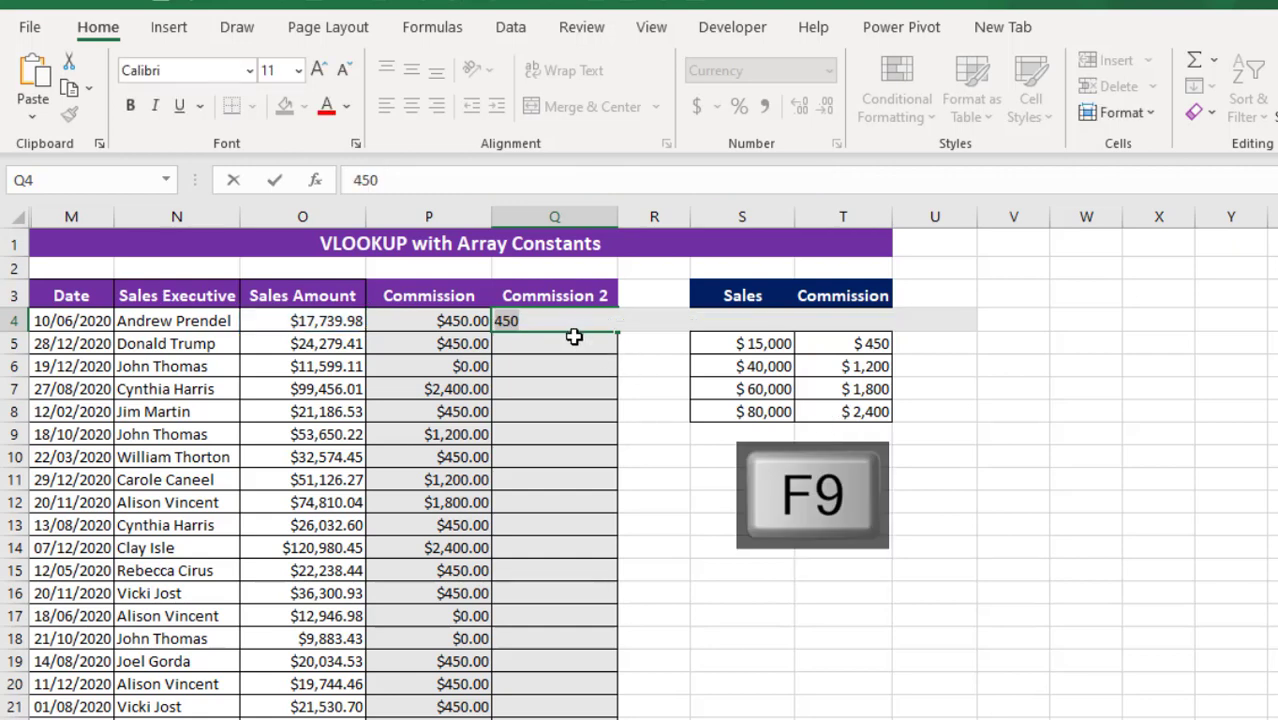
Step: Restore and commit the Q4 array-constant formula, then copy it down column Q
{"action": "key", "text": "ctrl+z"}
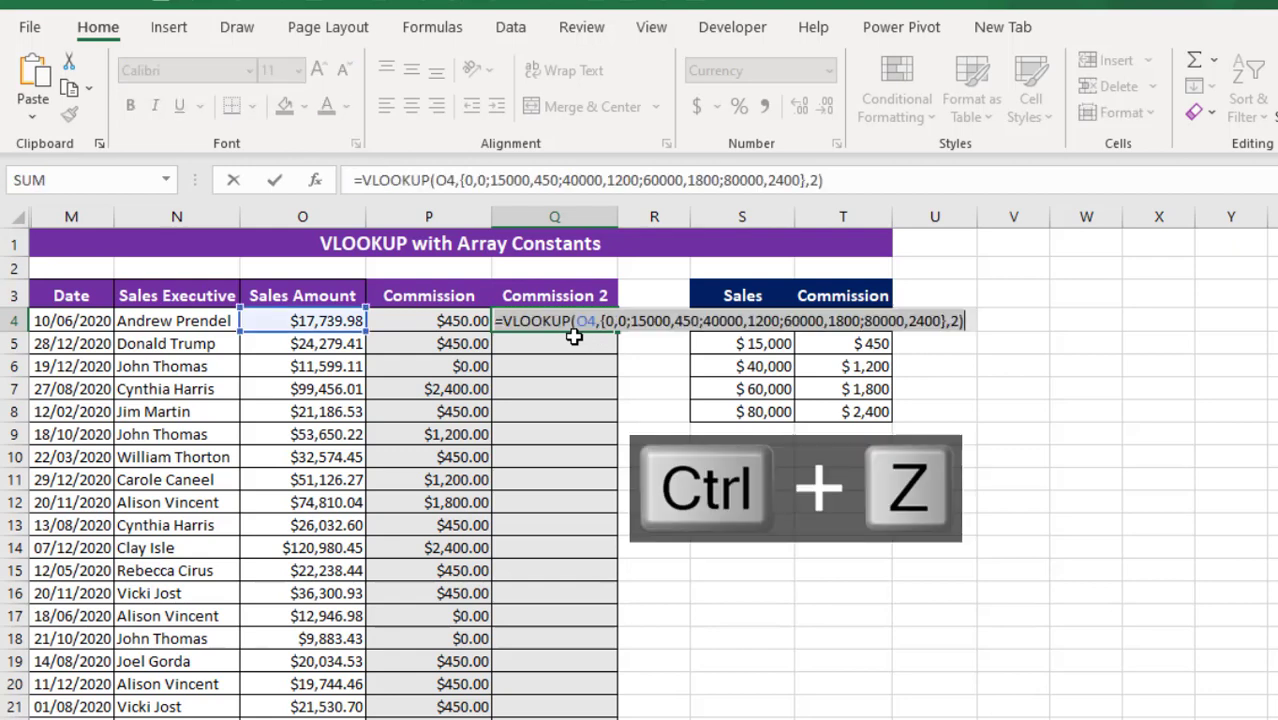
{"action": "key", "text": "ctrl+Return"}
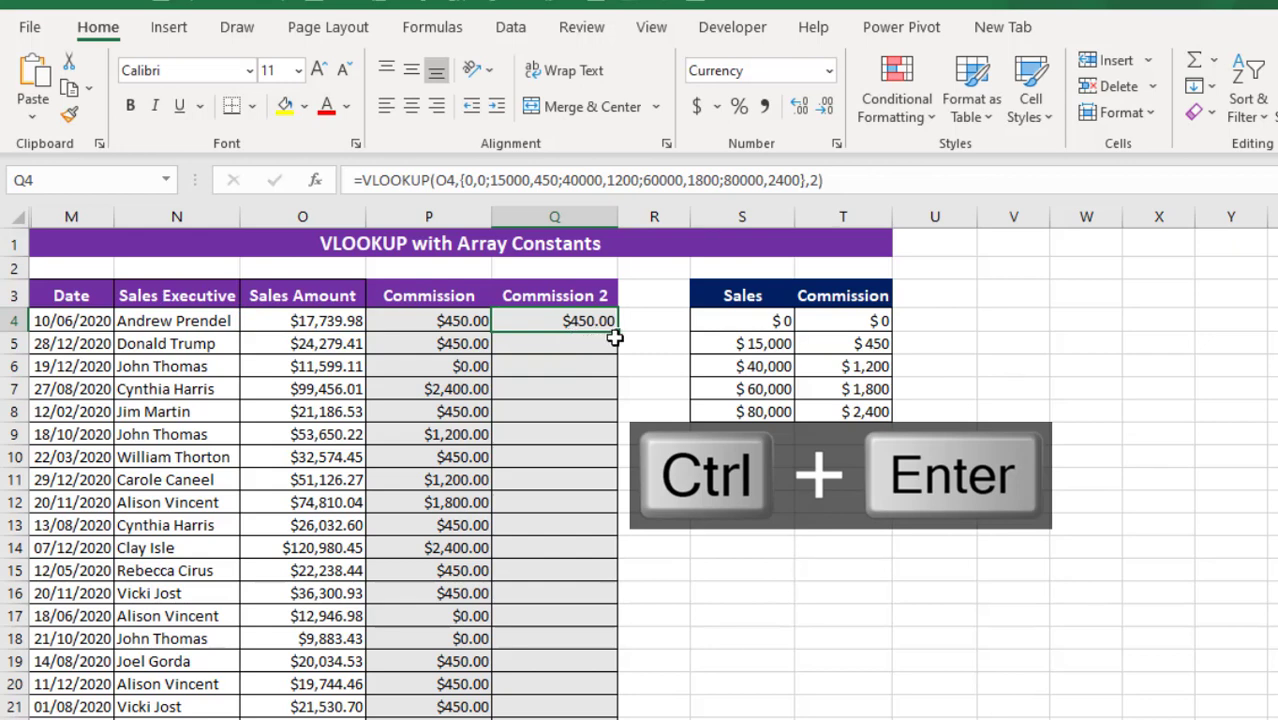
{"action": "double_click", "coordinate": [617, 335]}
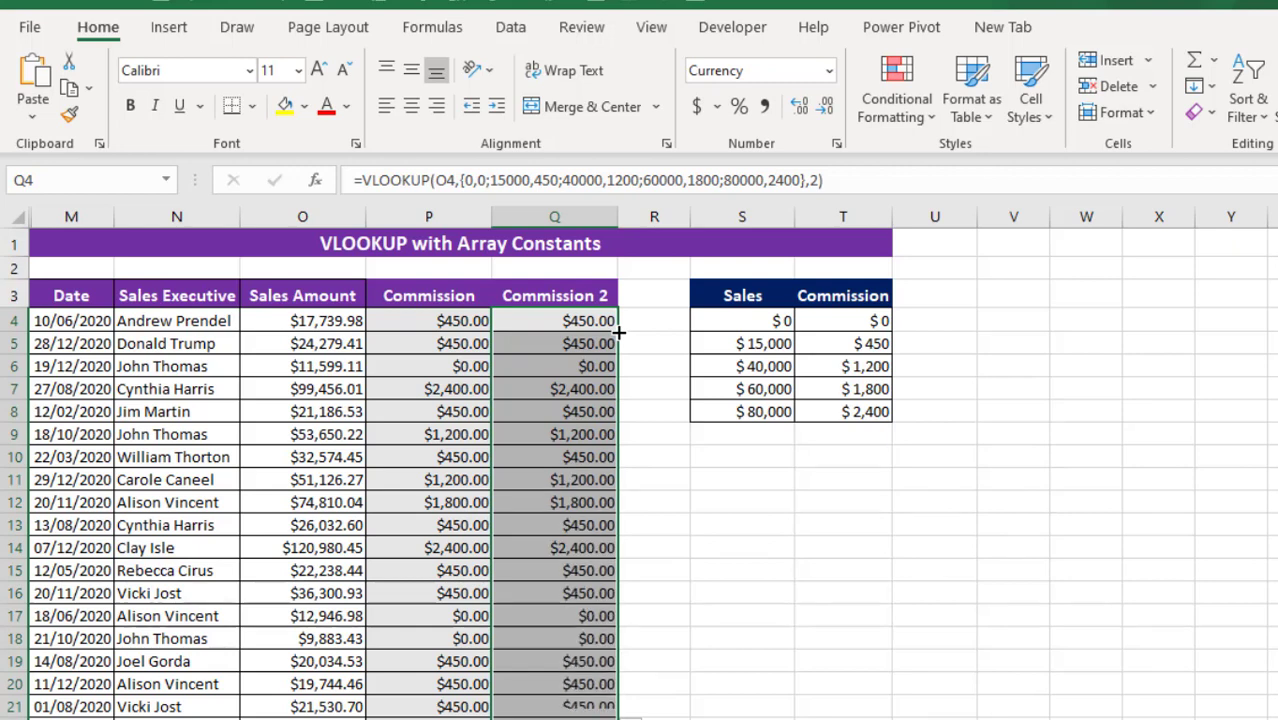
{"action": "left_click_drag", "start_coordinate": [592, 328], "coordinate": [565, 545]}
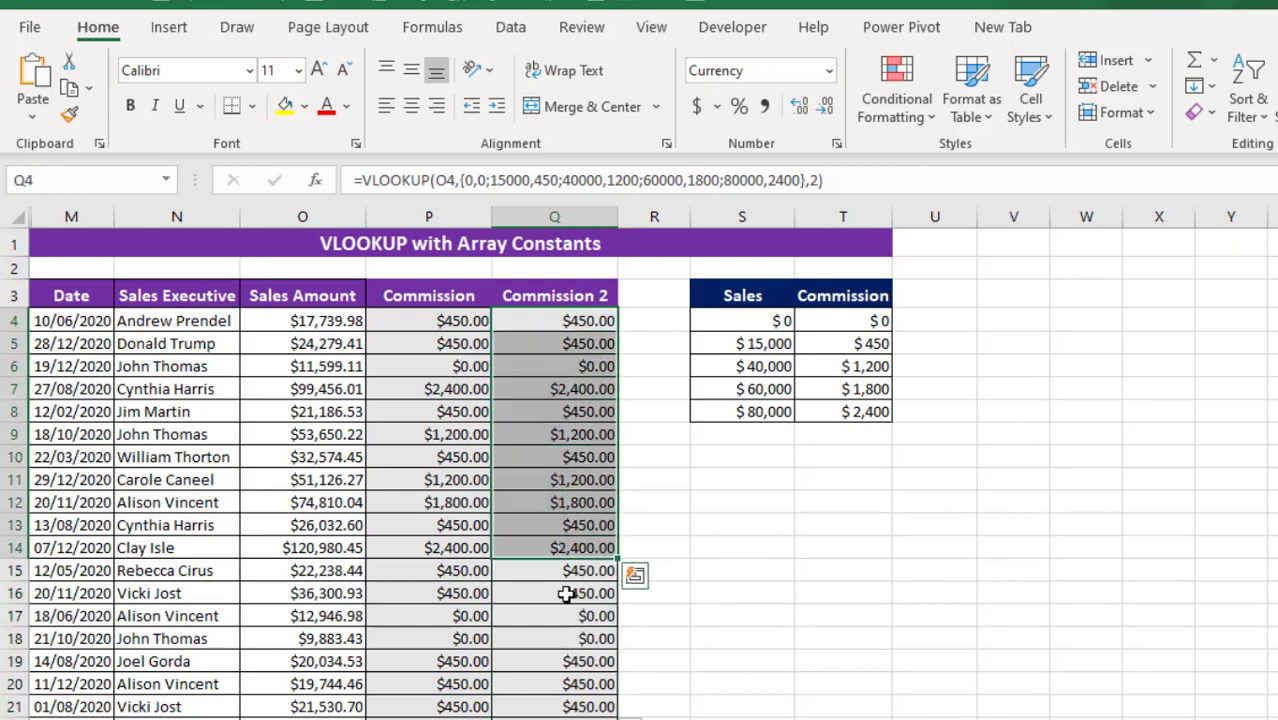
Step: Delete the original Commission column P and the lookup table columns R:T
{"action": "left_click", "coordinate": [537, 409]}
{"action": "left_click", "coordinate": [436, 220]}
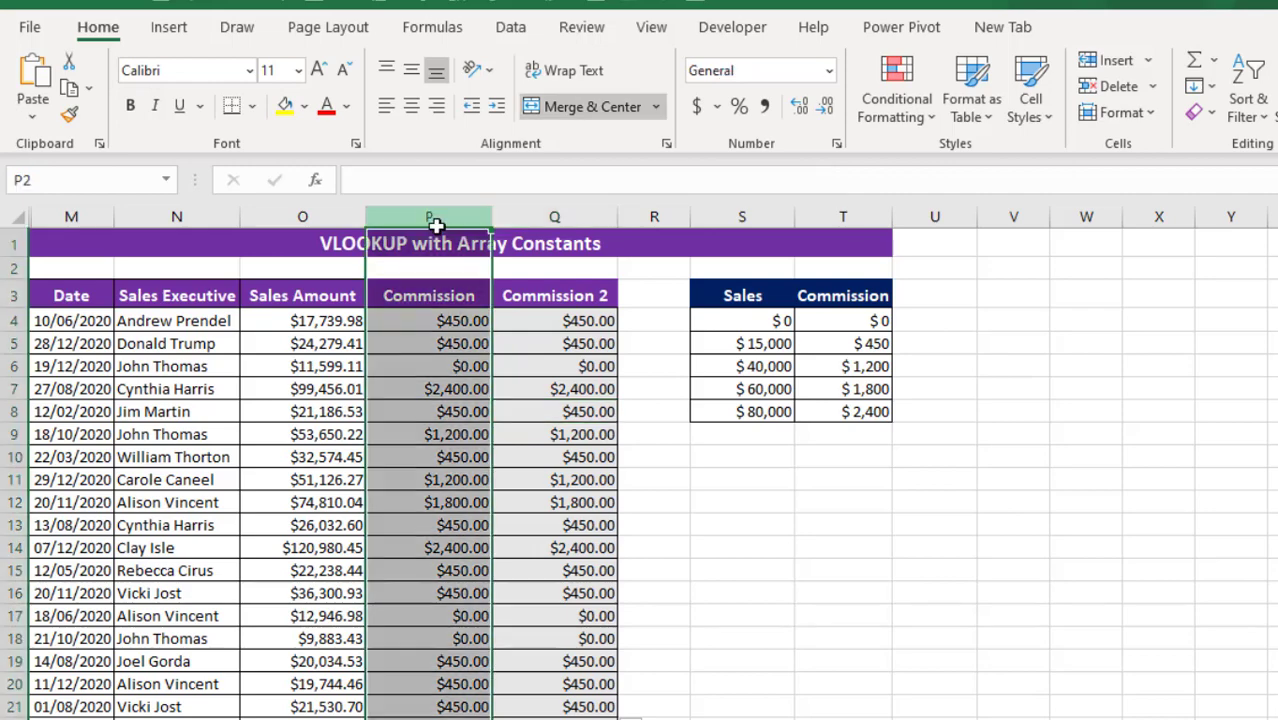
{"action": "key", "text": "ctrl+minus"}
{"action": "left_click_drag", "start_coordinate": [578, 217], "coordinate": [775, 251]}
{"action": "key", "text": "ctrl+minus"}
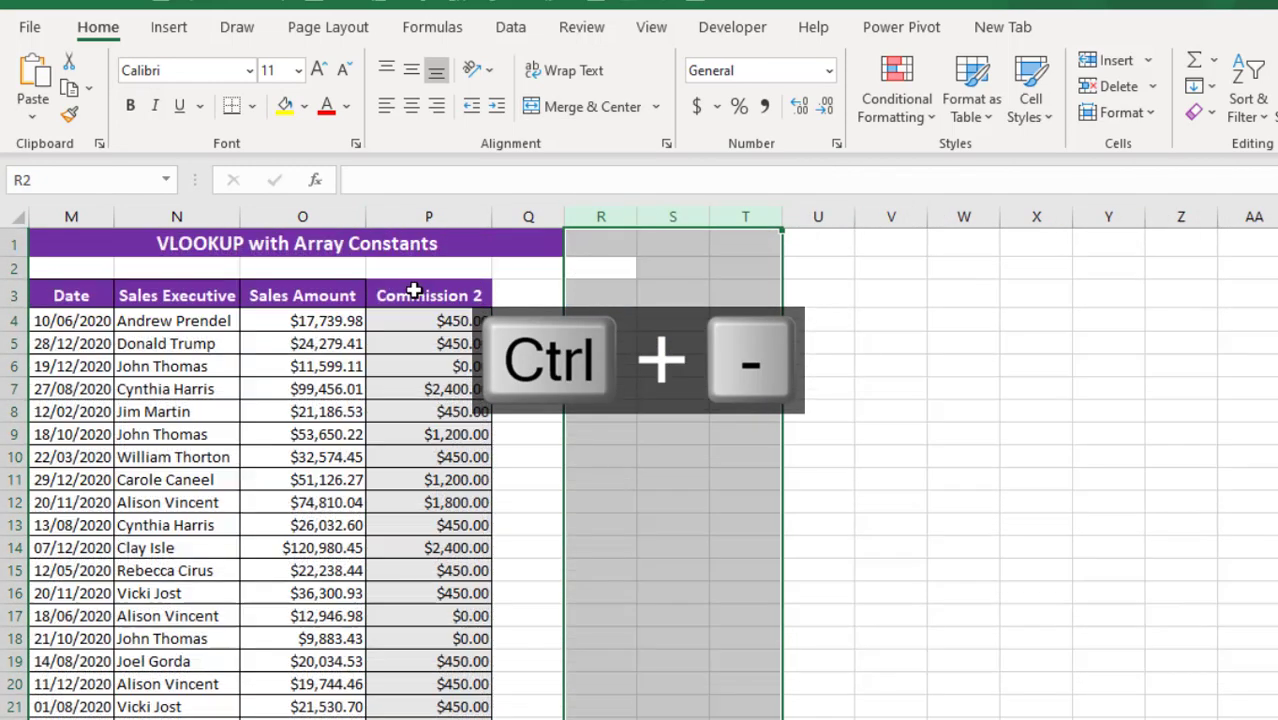
Step: Check that the Commission 2 formulas in P10 and P11 still return their amounts
{"action": "left_click_drag", "start_coordinate": [422, 316], "coordinate": [440, 508]}
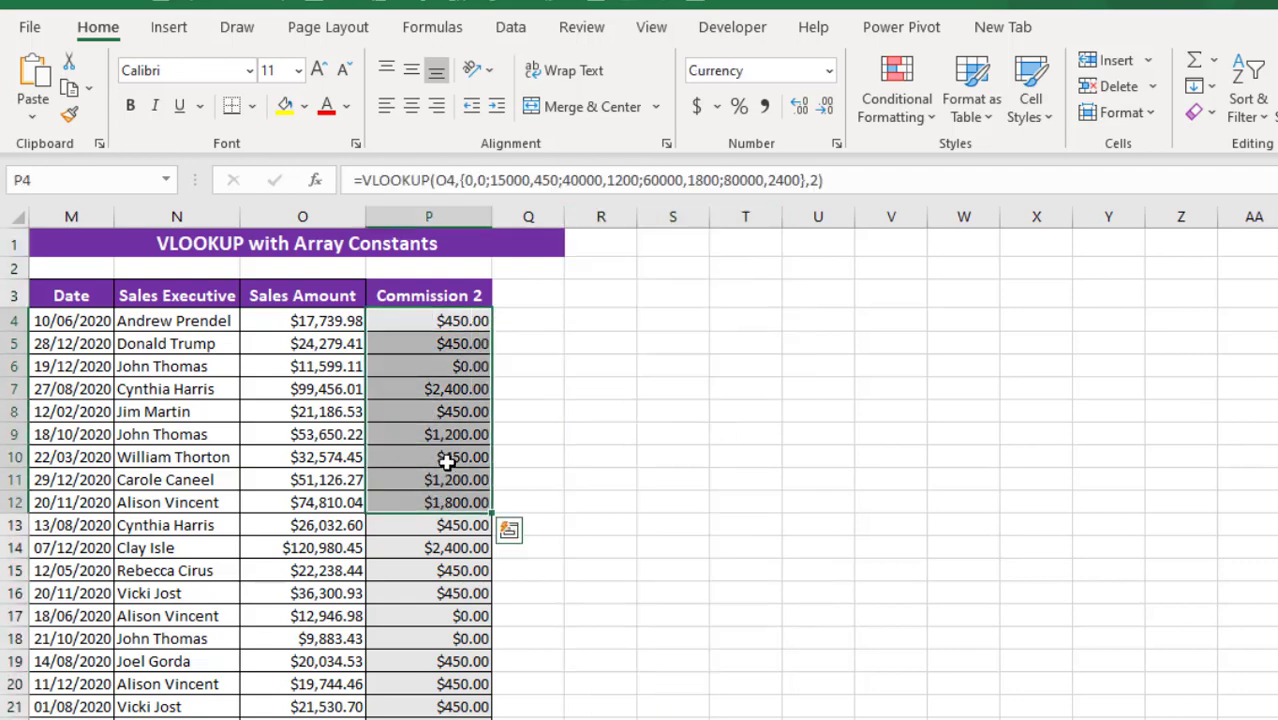
{"action": "left_click", "coordinate": [447, 457]}
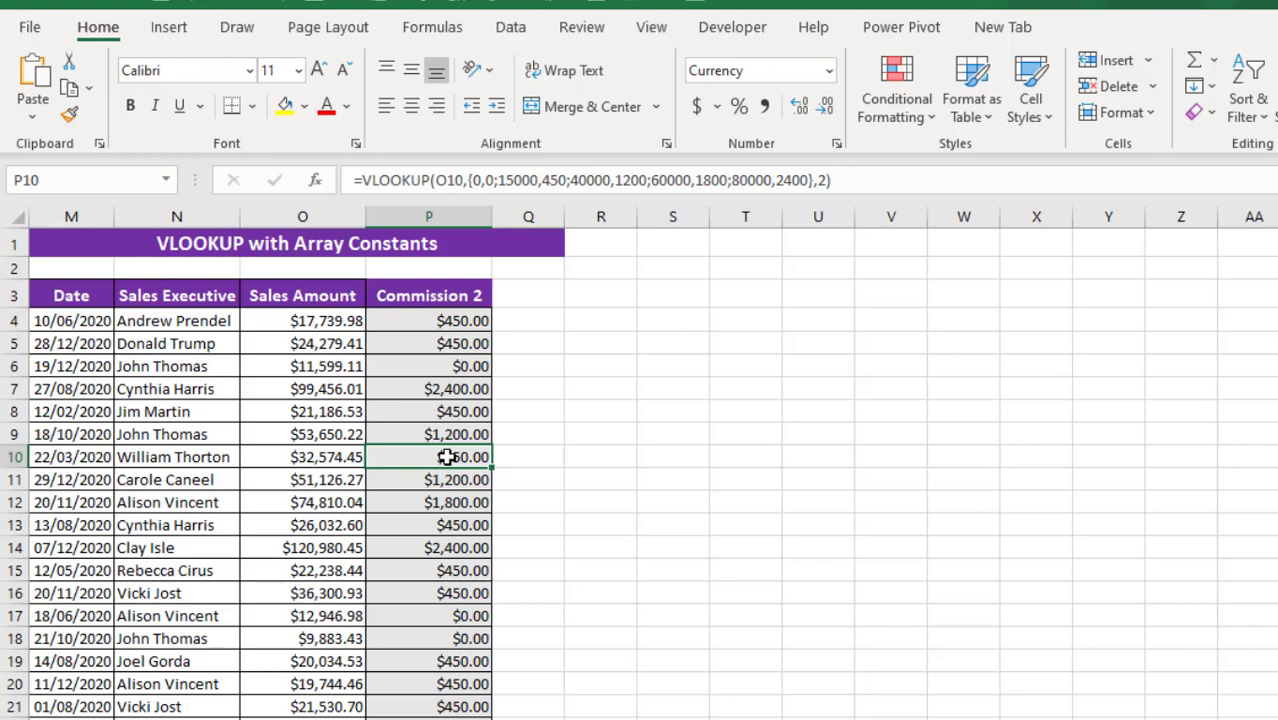
{"action": "left_click", "coordinate": [455, 486]}
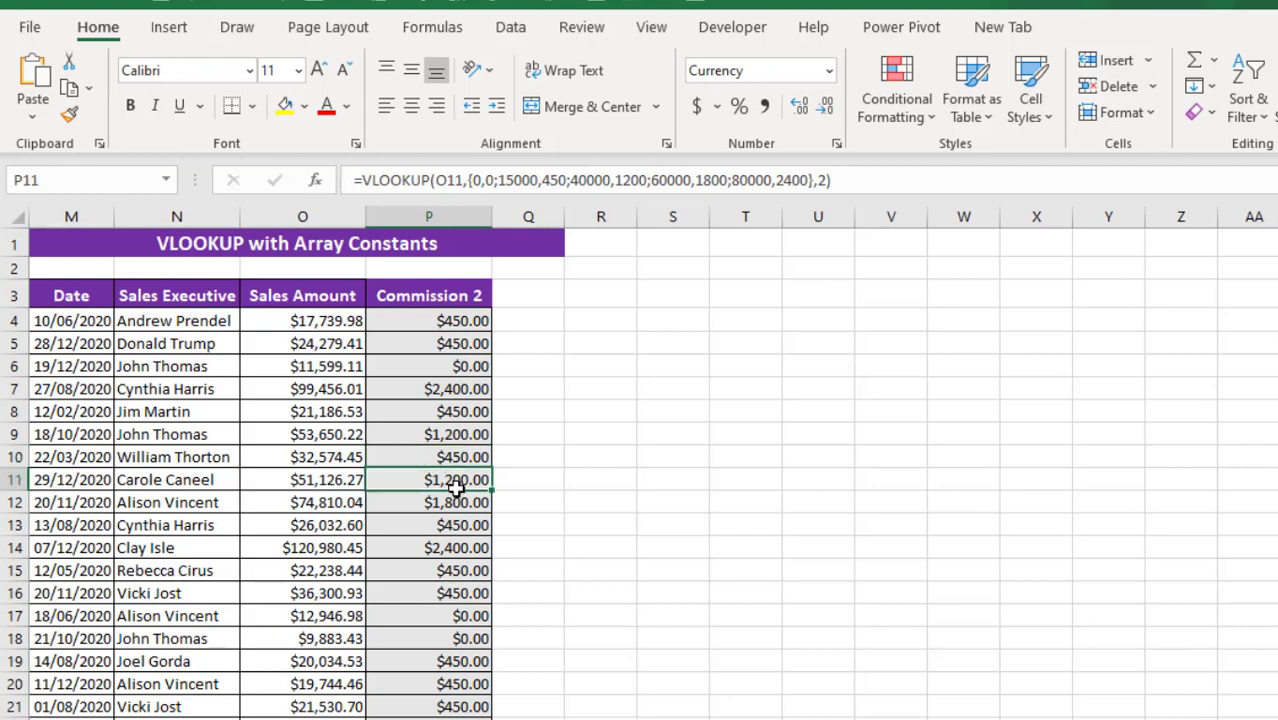